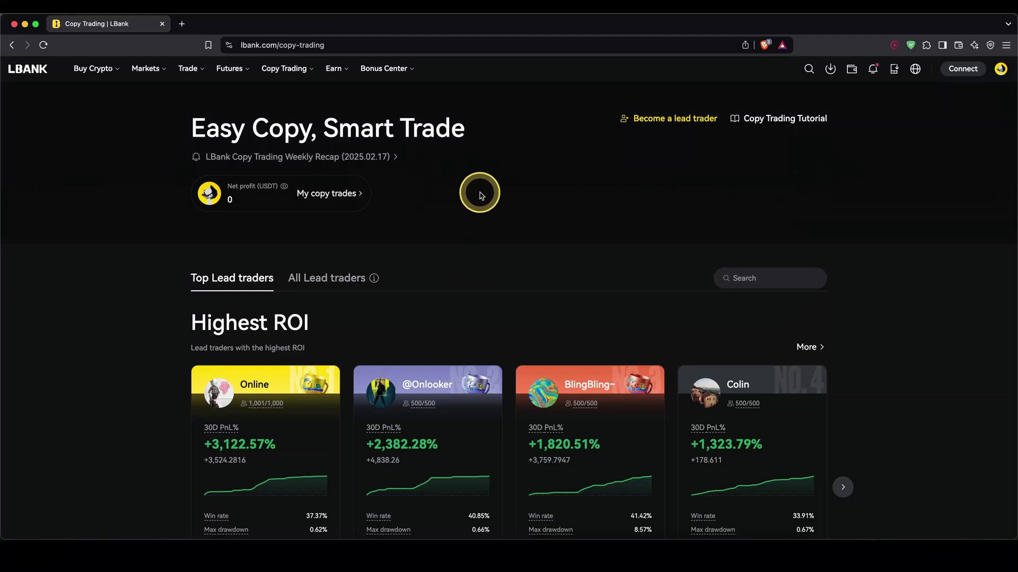
Step: Switch to the My Tasks tab showing the newcomer bonus of up to 6,000 USDT
drag(166, 182, 69, 103)
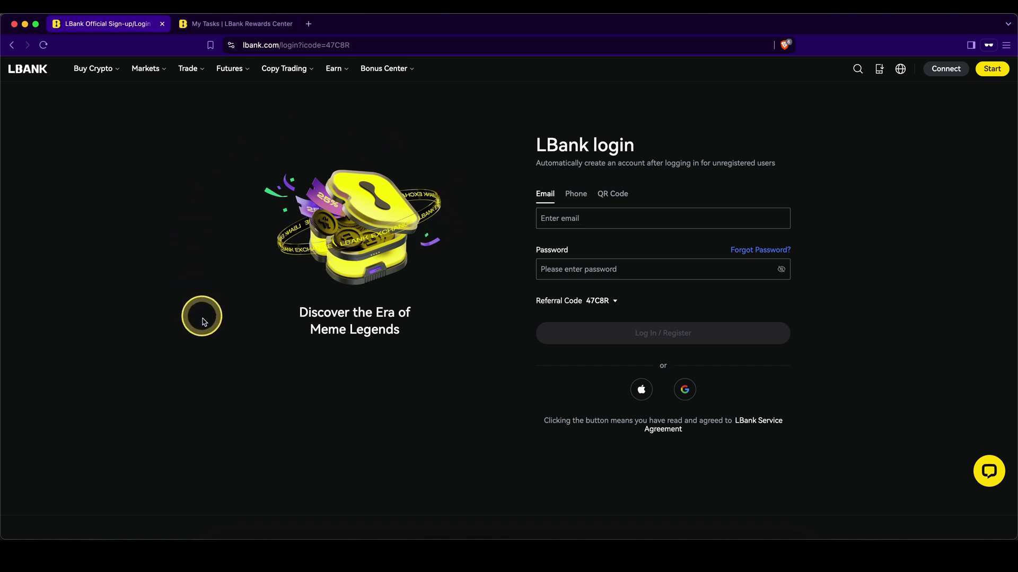
drag(172, 199, 159, 497)
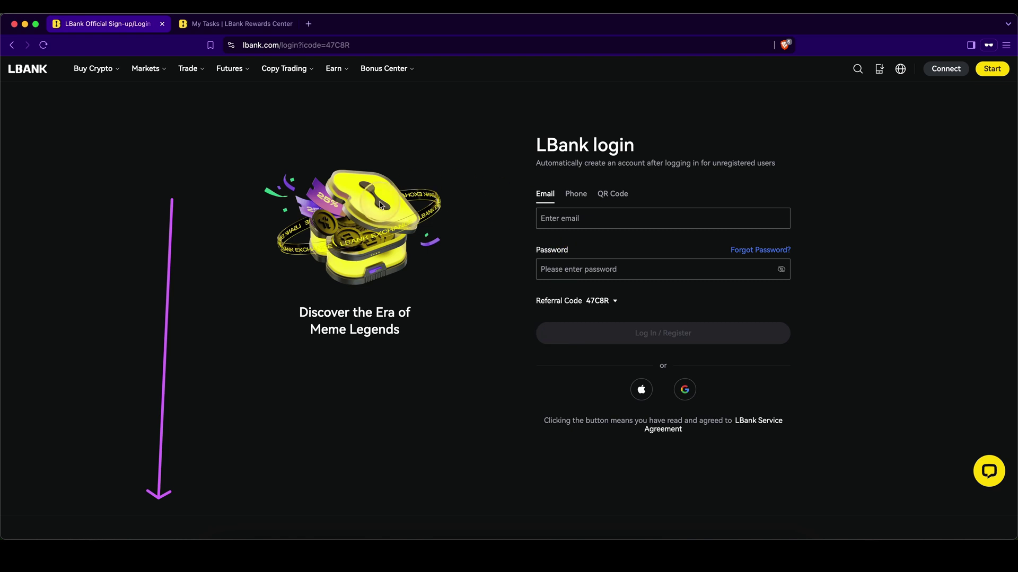
key(ctrl+Tab)
mouse_move(392, 149)
mouse_down()
mouse_move(371, 206)
mouse_move(419, 146)
mouse_up()
Step: Scroll through the Bonus Center tasks and lucky draw, then return to the LBank login tab
key(Escape)
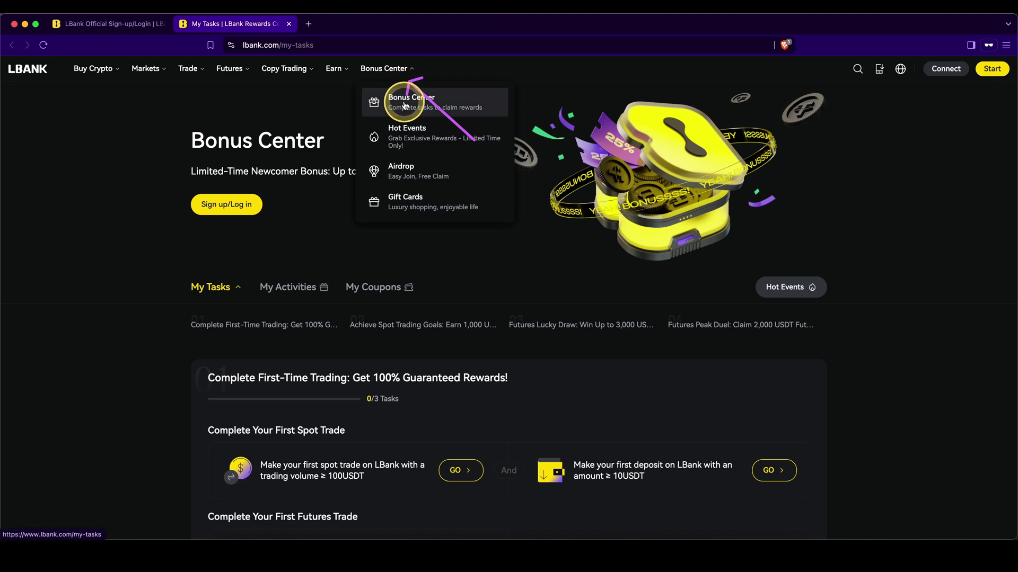
scroll(877, 142, down, 1)
scroll(877, 142, down, 5)
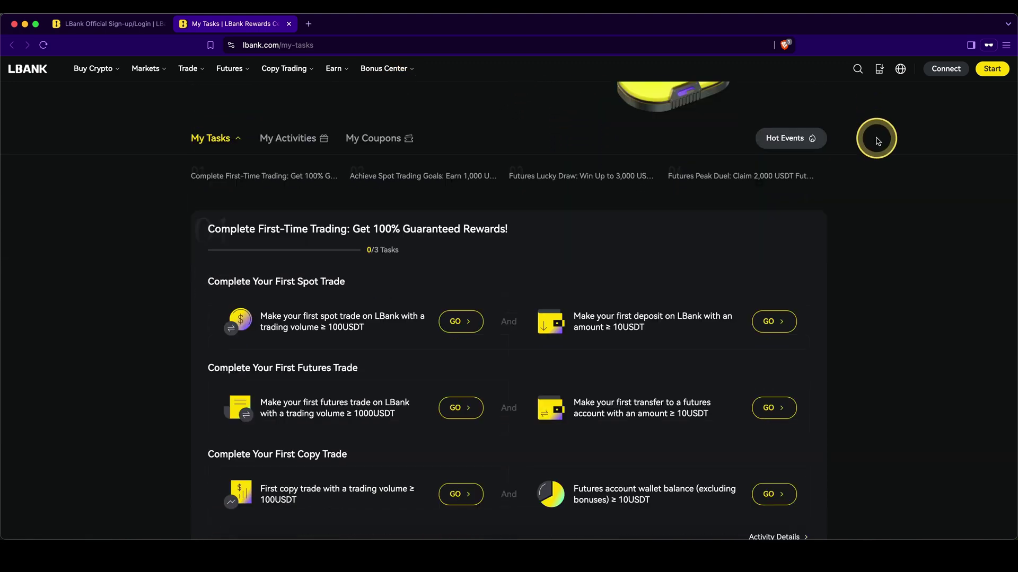
scroll(878, 142, down, 12)
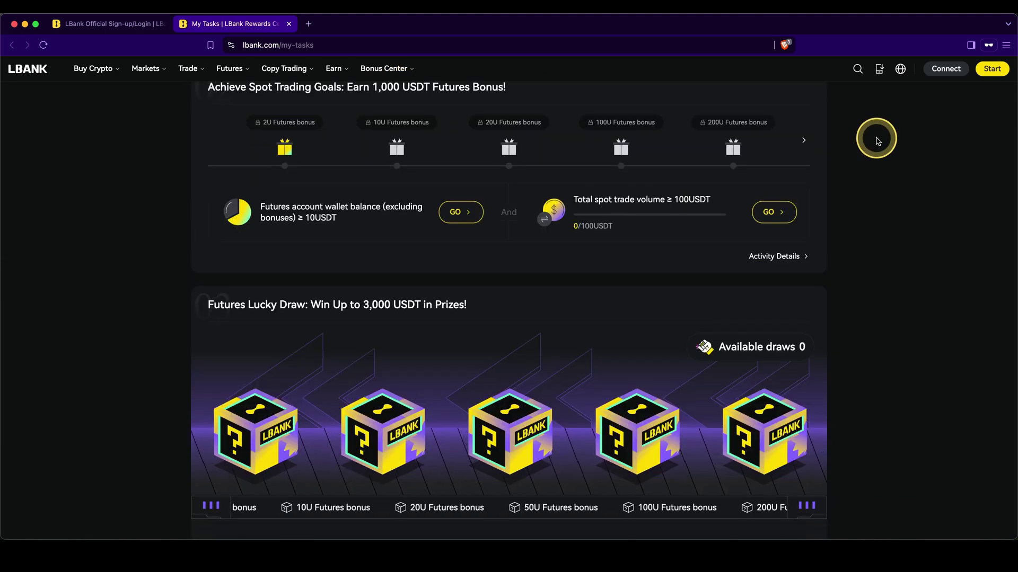
scroll(875, 139, down, 4)
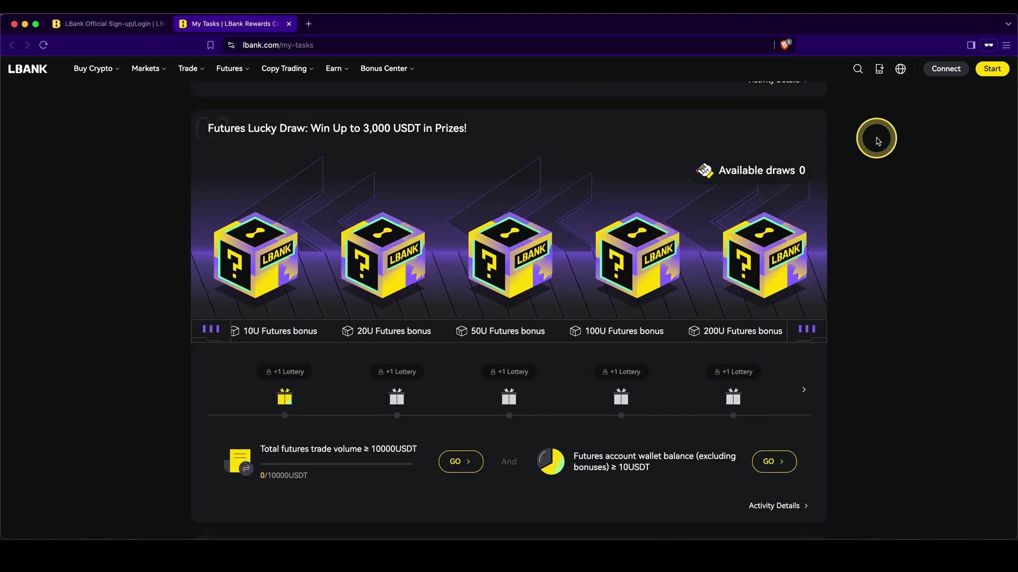
key(ctrl+shift+Tab)
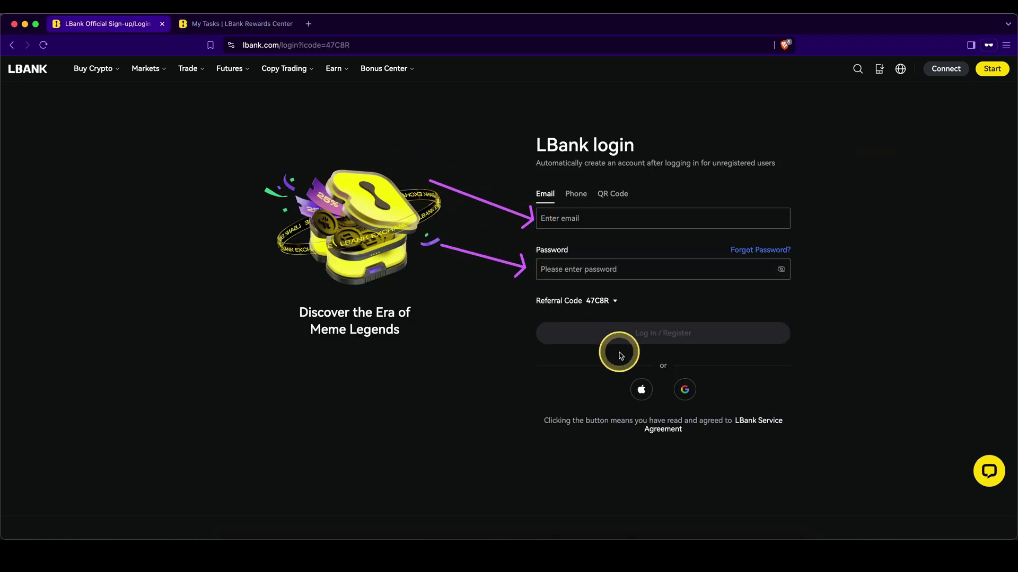
Step: Sign in with the account email and password to reach the LBank Exchange home page
drag(688, 380, 673, 378)
drag(825, 356, 812, 365)
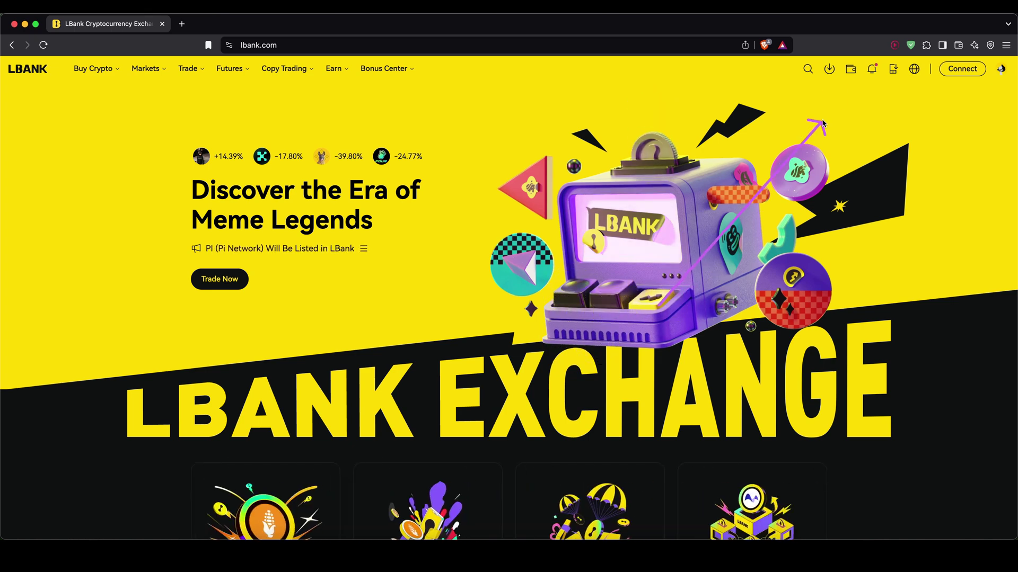
Step: Start a crypto deposit from the wallet and select USDT as the coin
drag(659, 303, 847, 88)
click(849, 71)
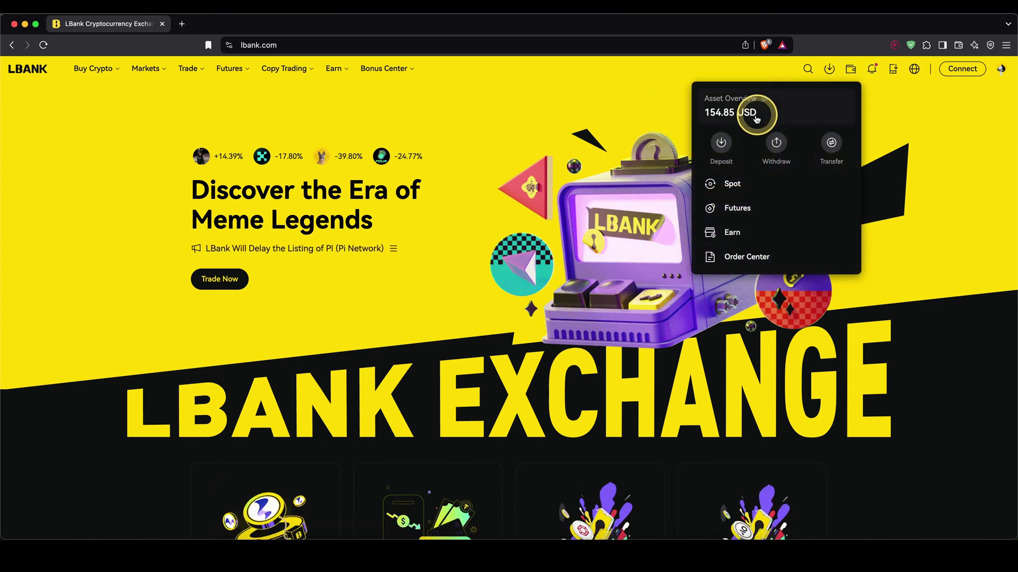
click(719, 143)
click(282, 202)
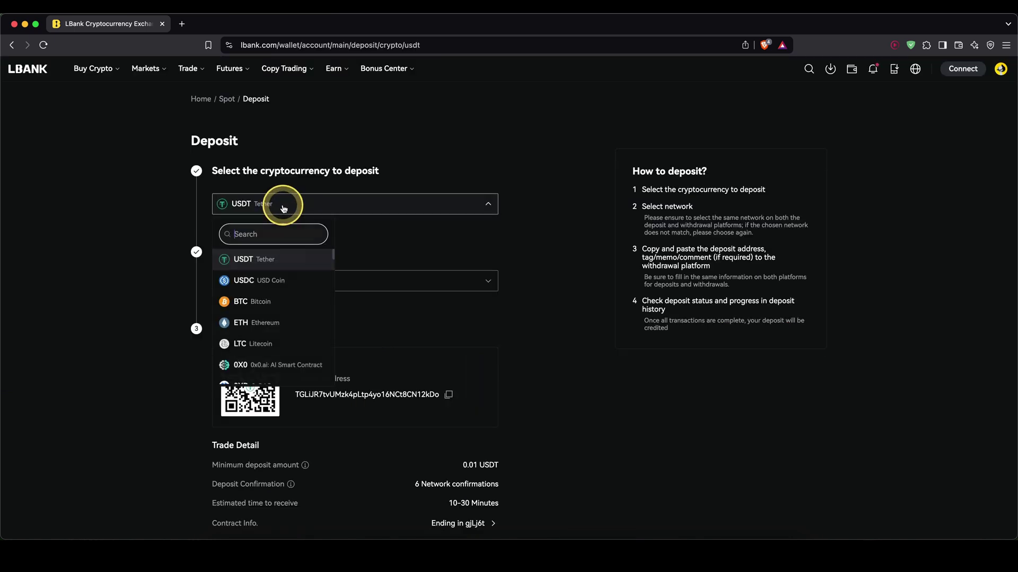
scroll(271, 271, down, 5)
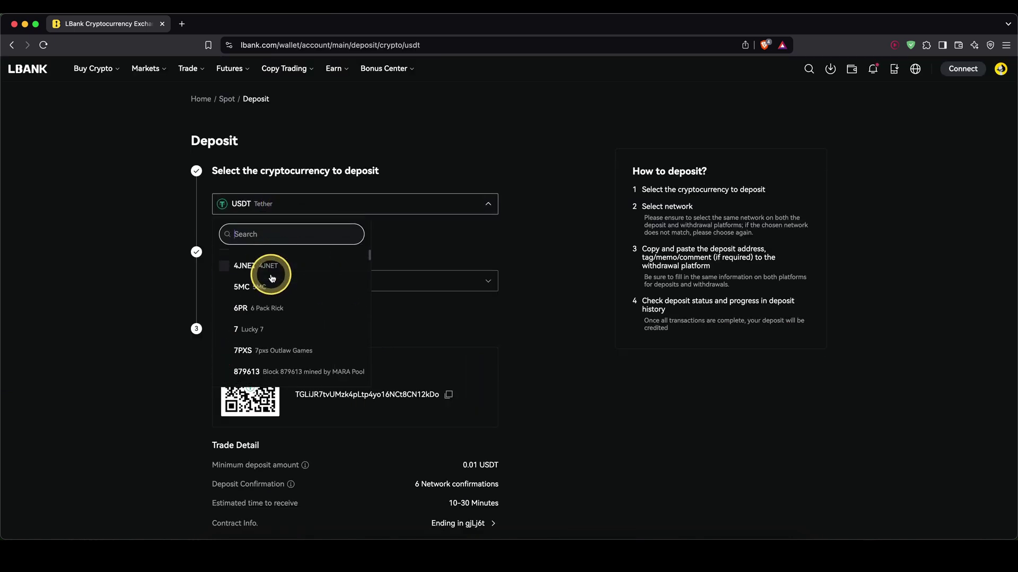
scroll(271, 272, up, 5)
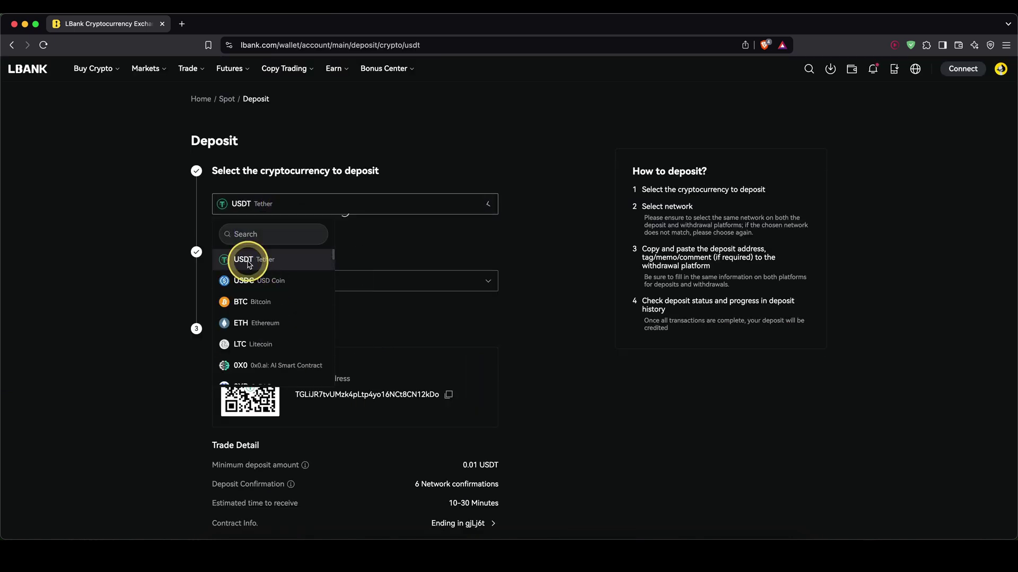
click(245, 263)
Step: Choose the USDT-TRC20 network and copy its deposit address
click(269, 279)
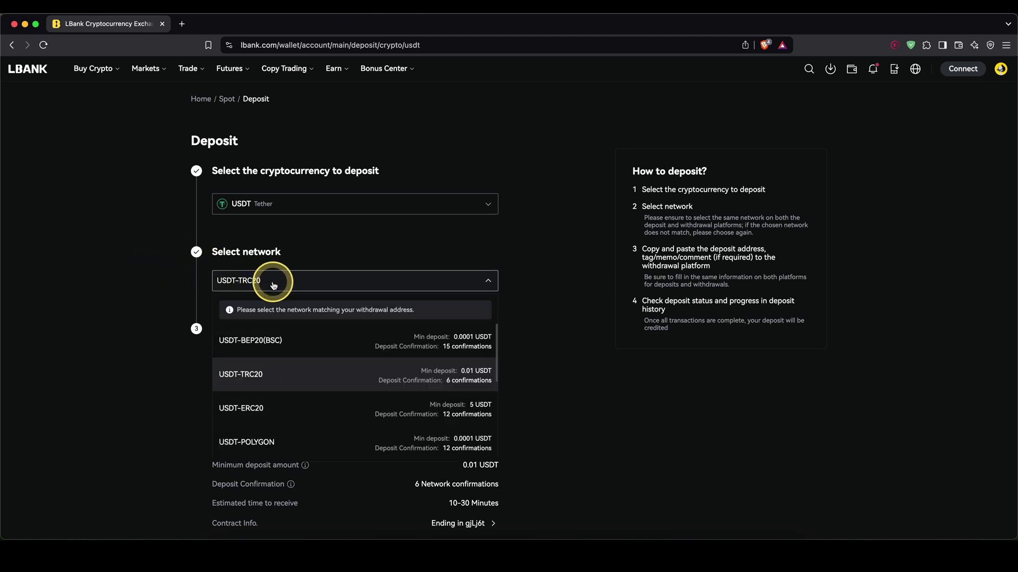
click(251, 381)
drag(320, 351, 204, 388)
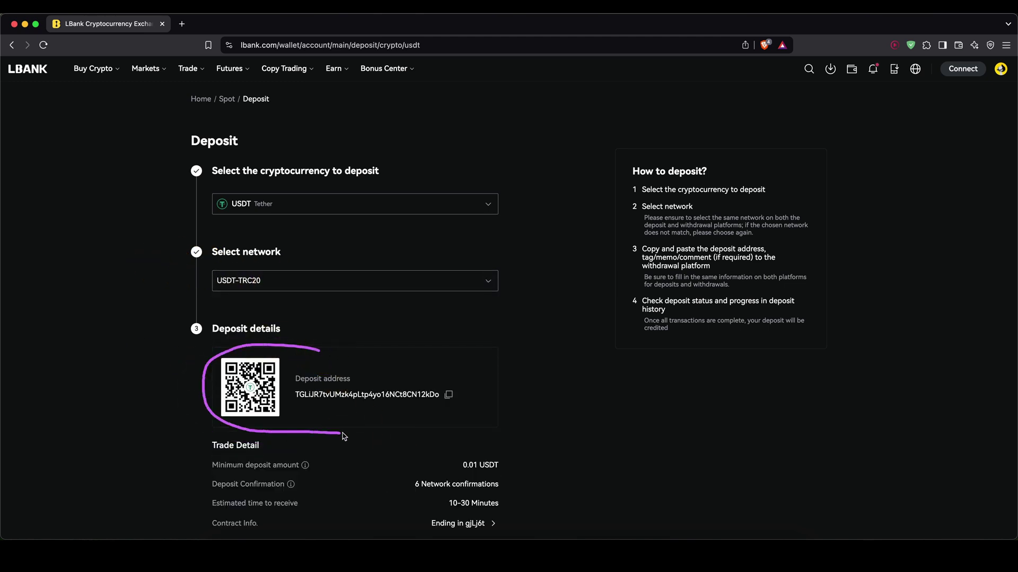
drag(323, 343, 297, 340)
drag(532, 301, 507, 341)
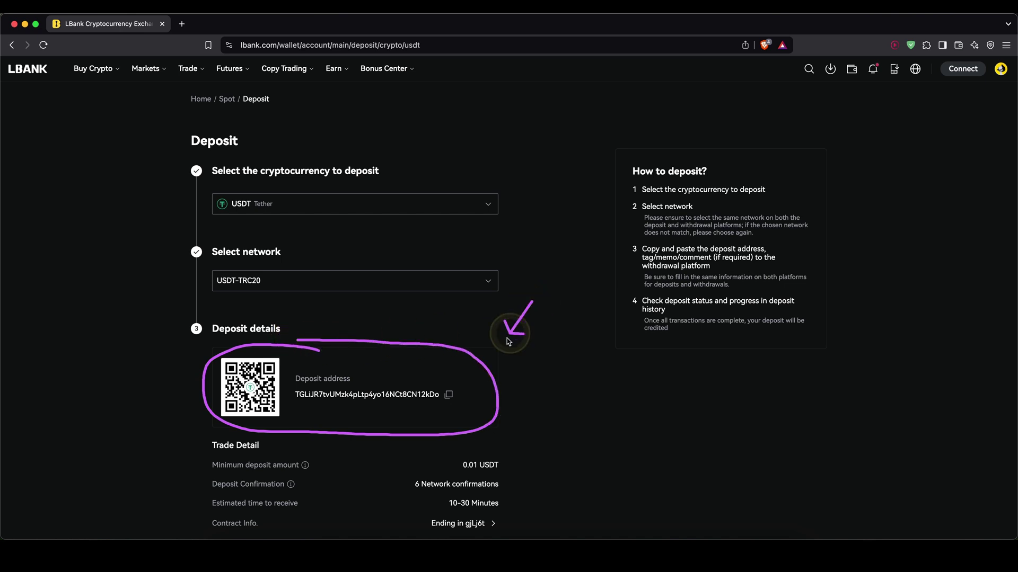
click(449, 396)
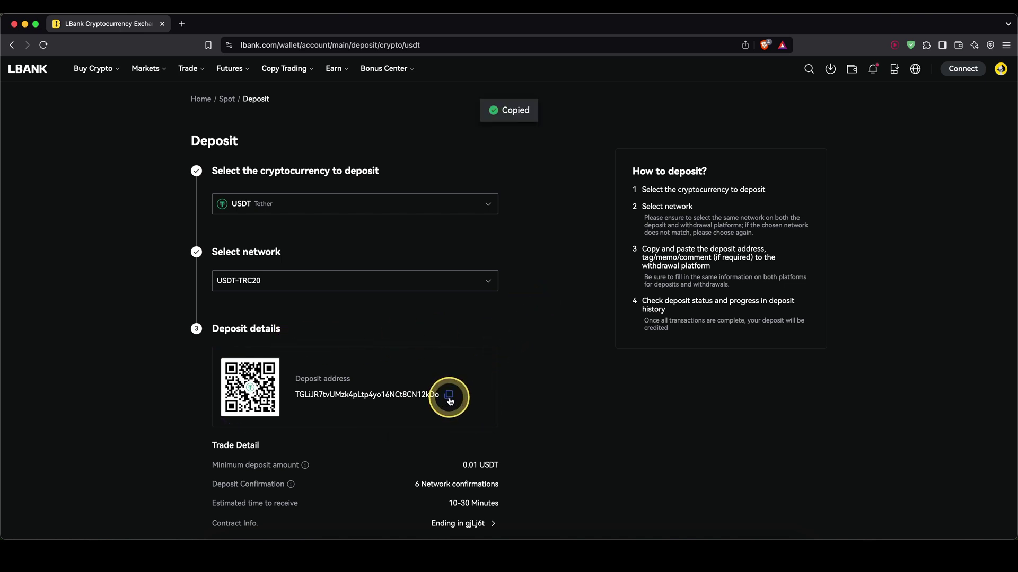
drag(534, 353, 493, 369)
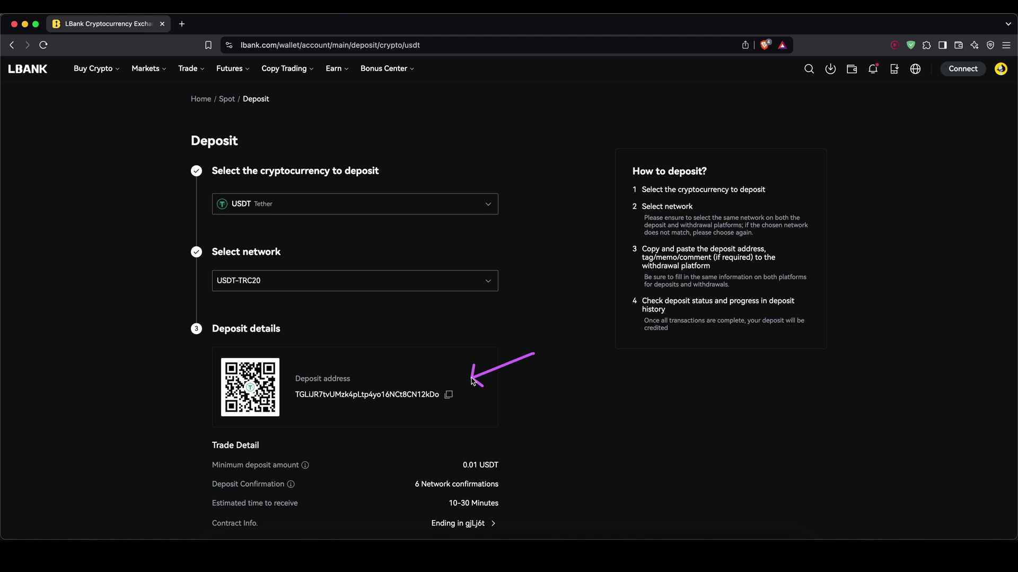
click(262, 274)
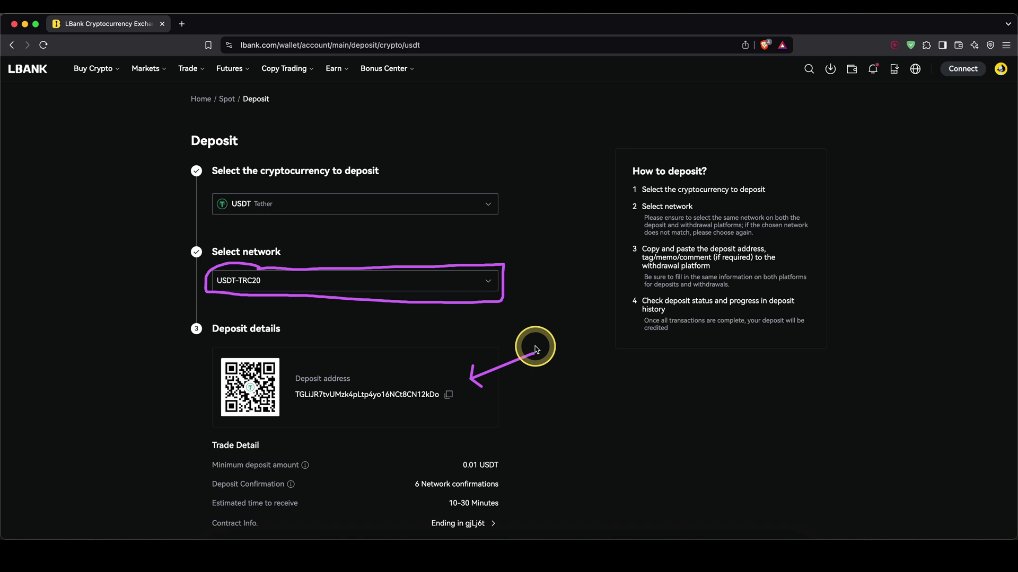
key(Escape)
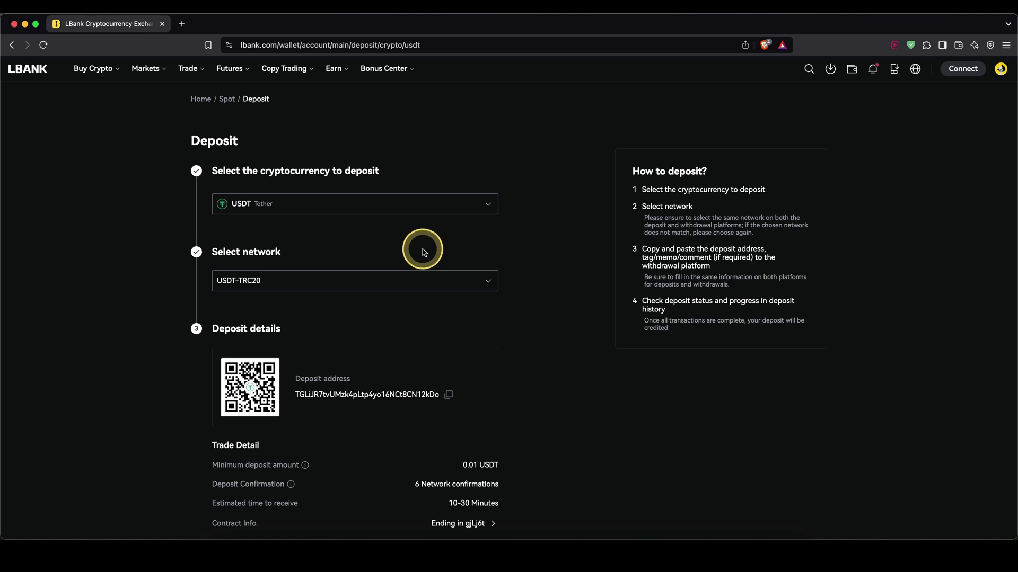
drag(179, 213, 162, 172)
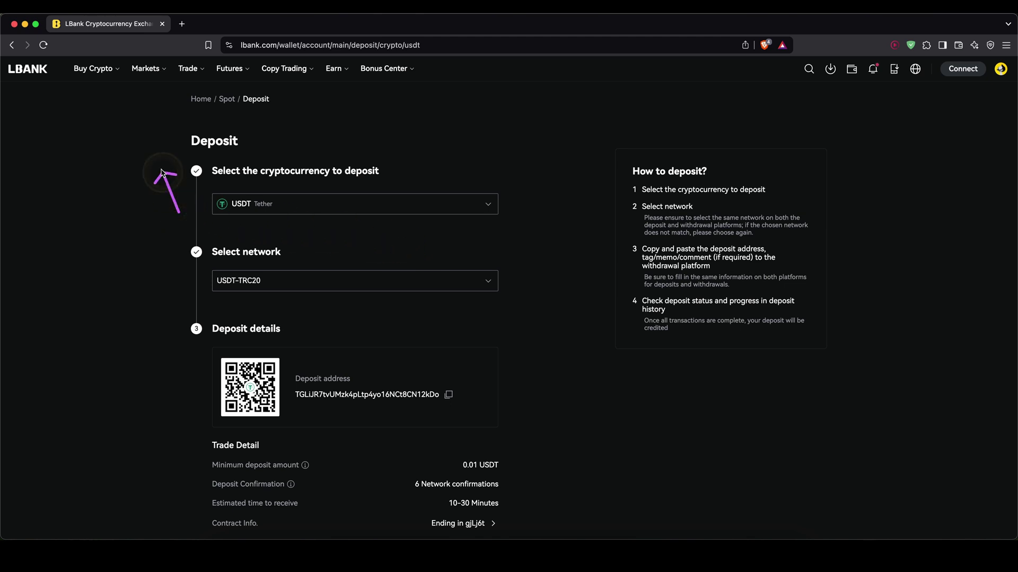
Step: On the One-Click Buy form, pay 500 EUR for USDT, quoting 524.6572 USDT
mouse_move(103, 69)
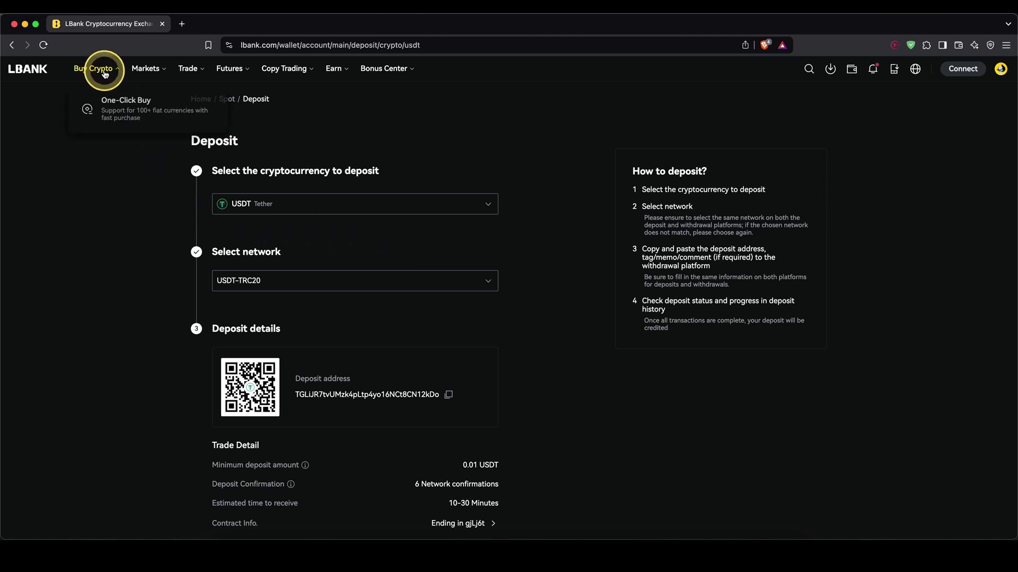
click(127, 116)
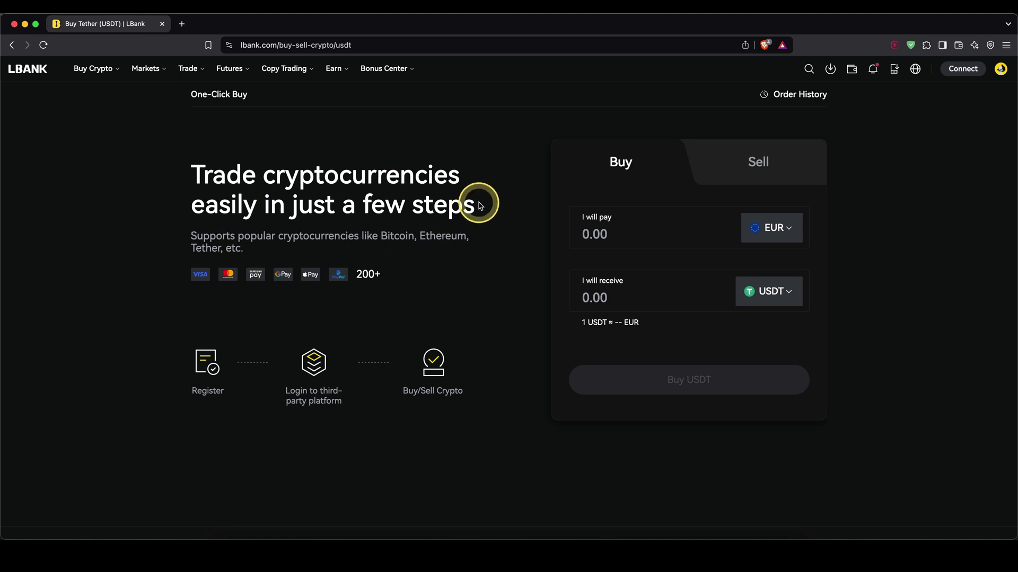
click(783, 230)
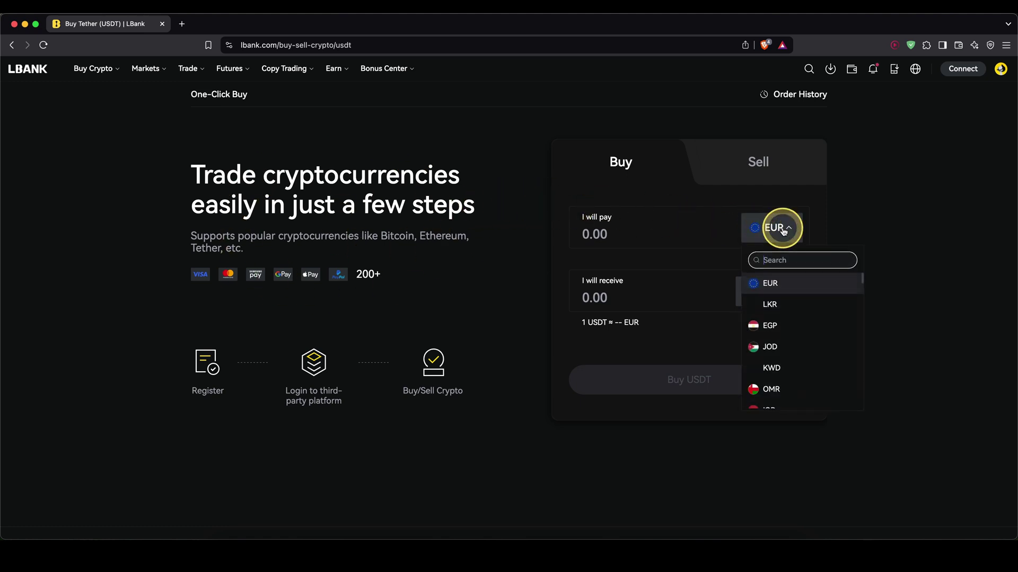
scroll(803, 295, down, 5)
scroll(801, 303, down, 10)
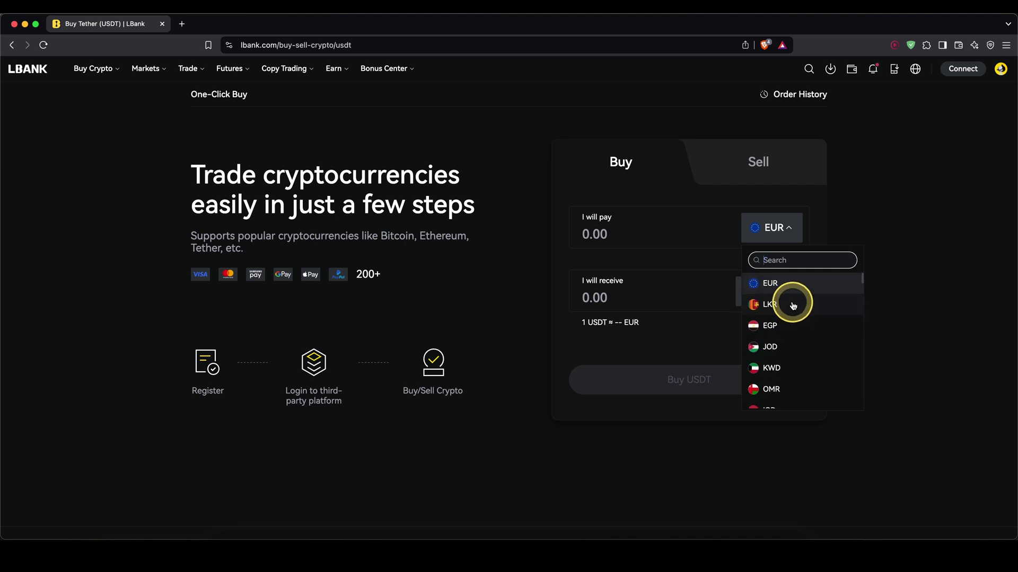
click(649, 231)
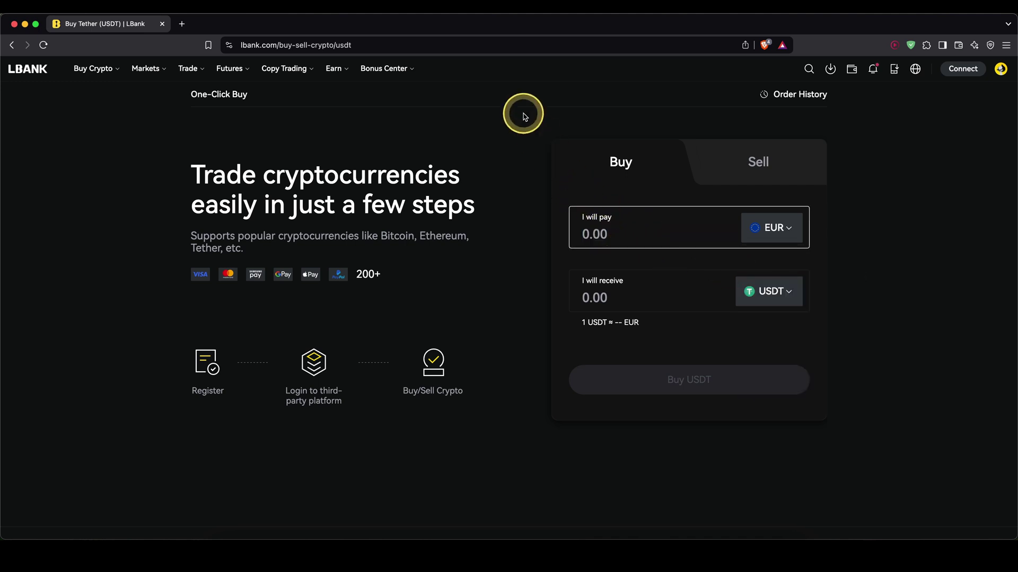
text(500)
click(523, 113)
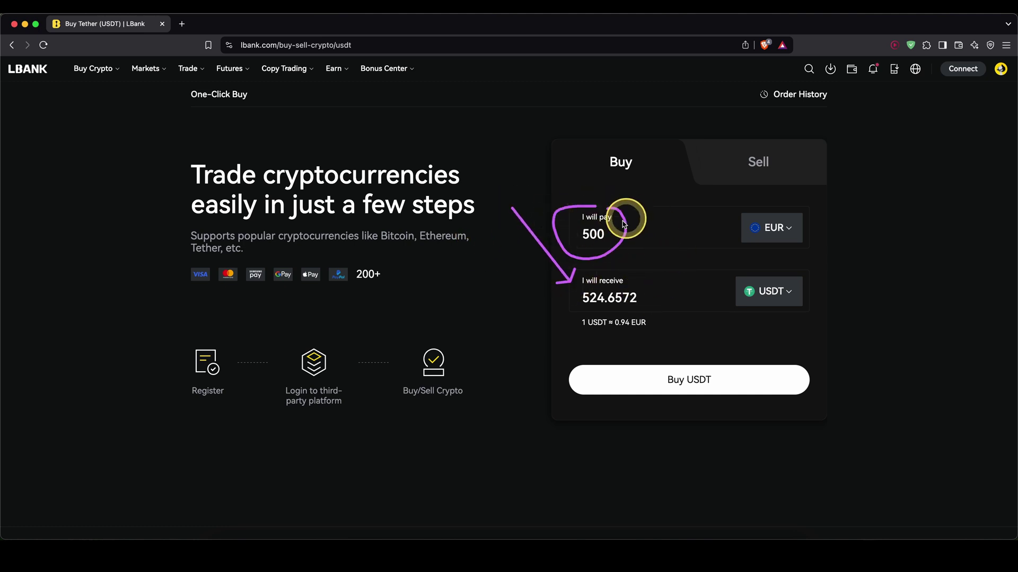
click(783, 303)
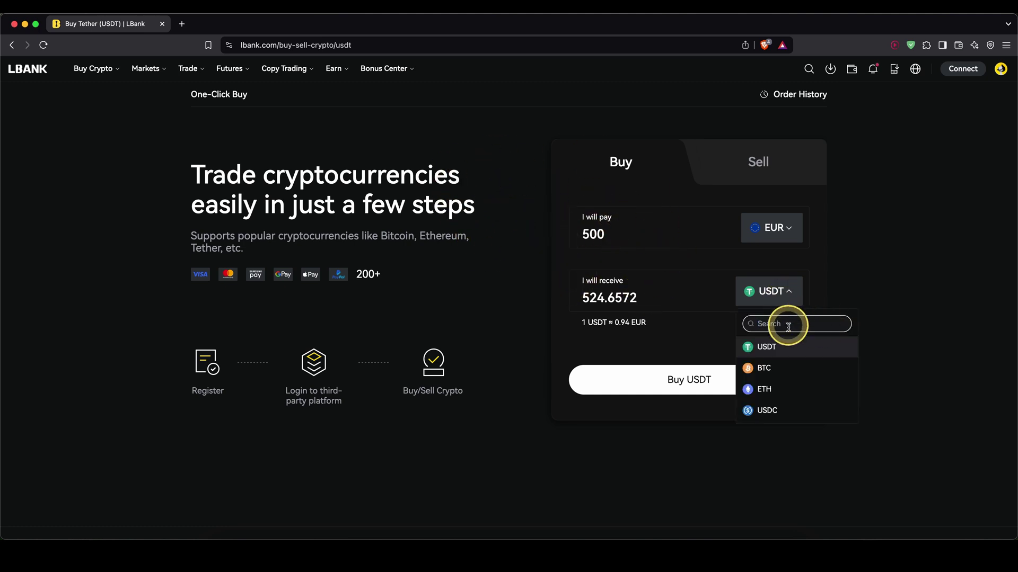
click(771, 346)
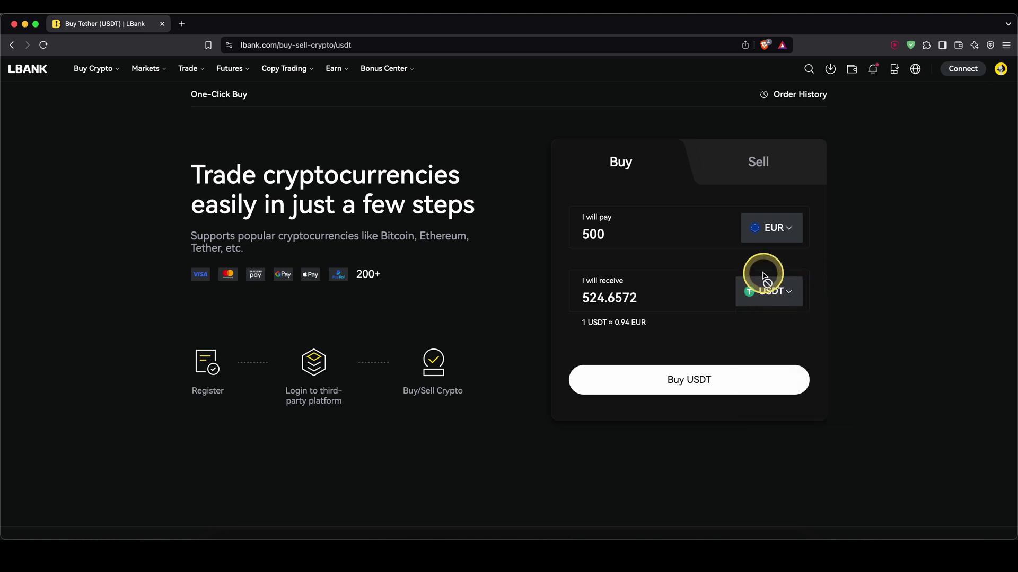
Step: Choose Visa and continue to pay 500 EUR via Simplex for 510.1363 USDT
click(689, 386)
click(603, 339)
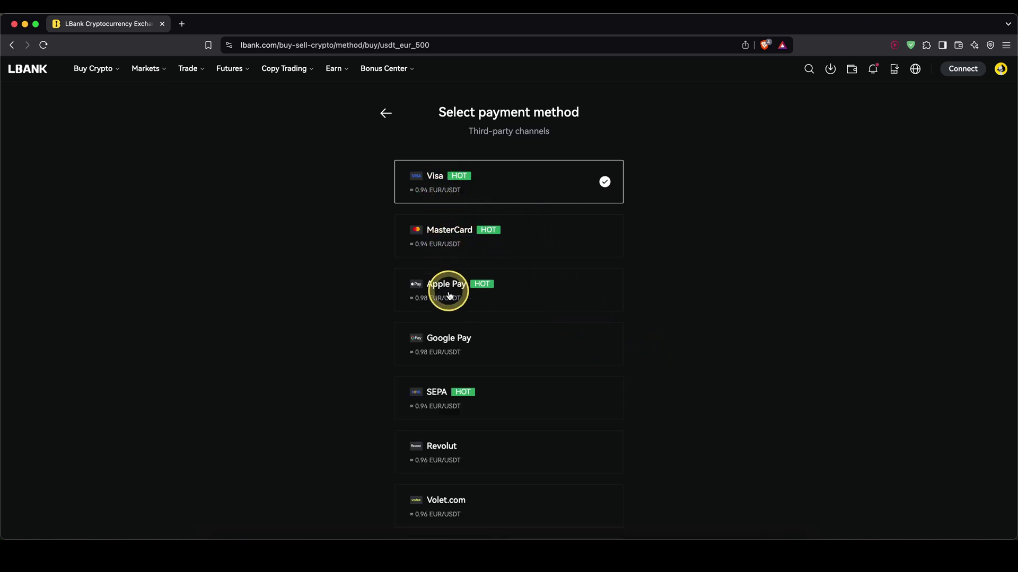
scroll(495, 388, down, 2)
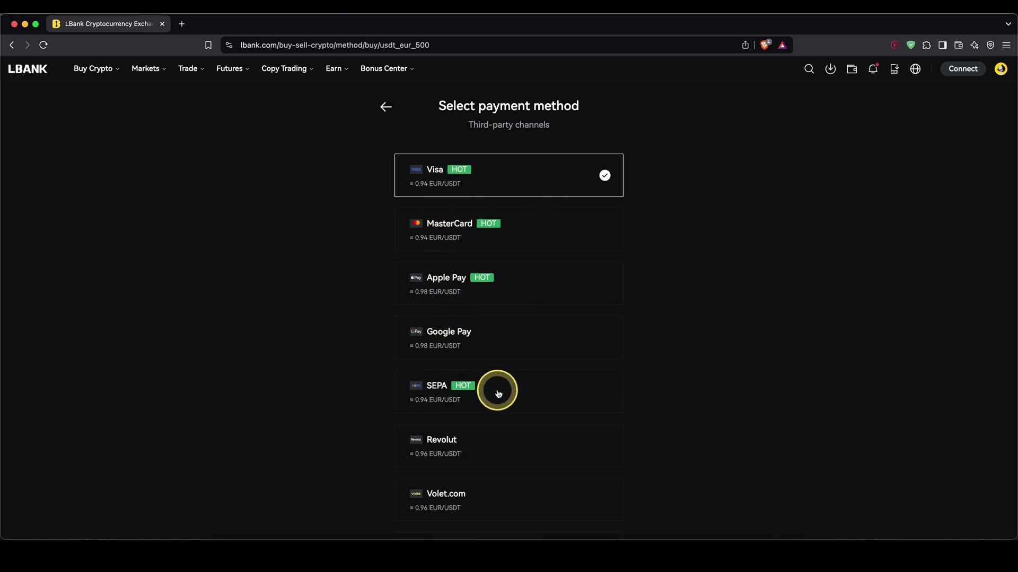
scroll(510, 383, up, 2)
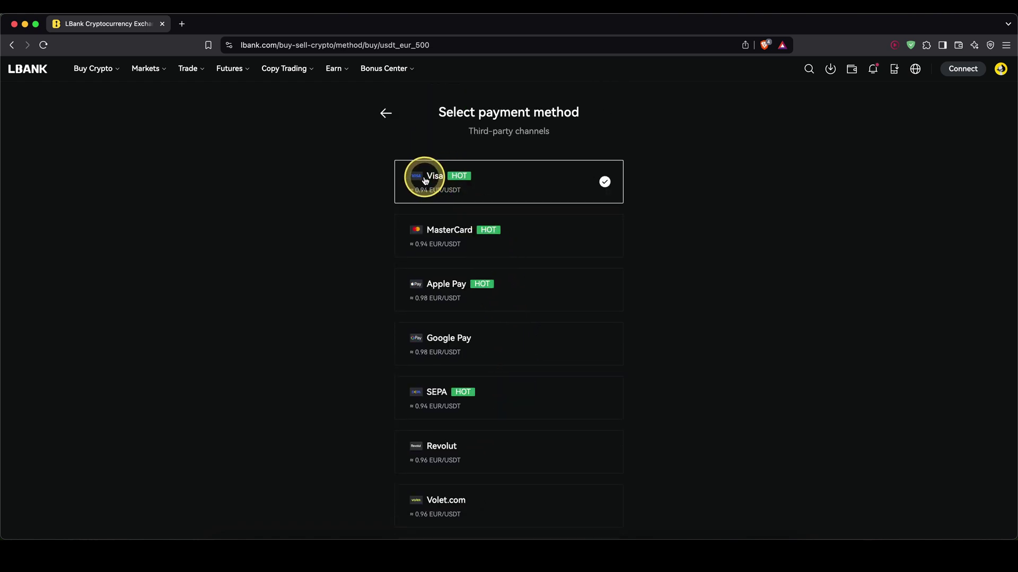
scroll(485, 251, down, 5)
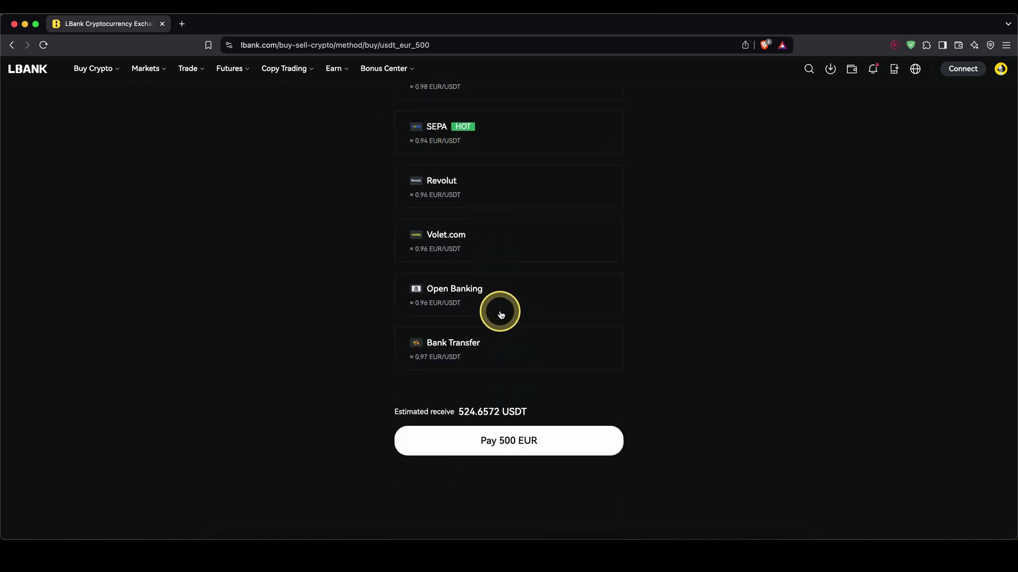
click(506, 448)
click(230, 273)
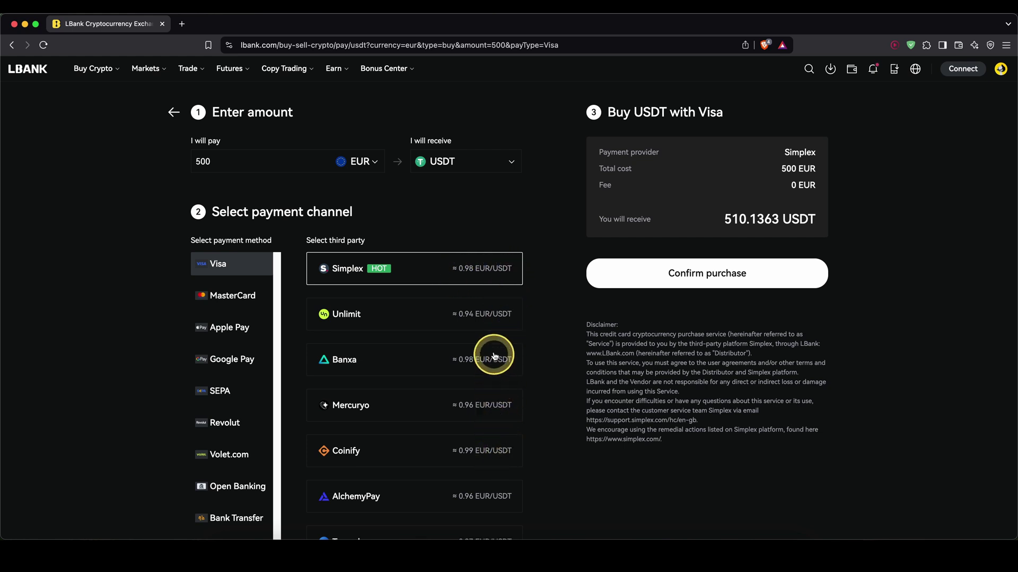
scroll(490, 279, down, 1)
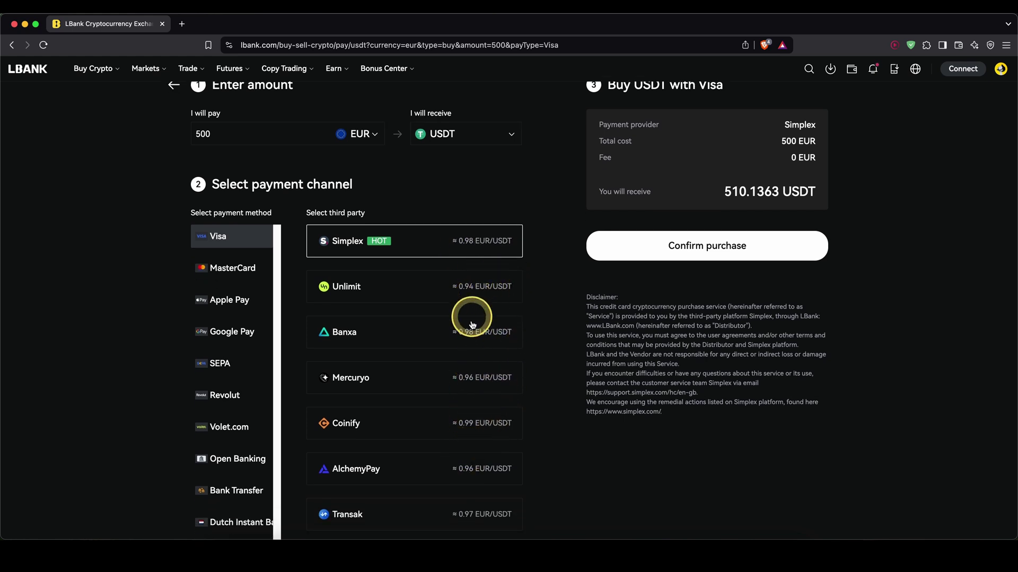
scroll(466, 318, up, 1)
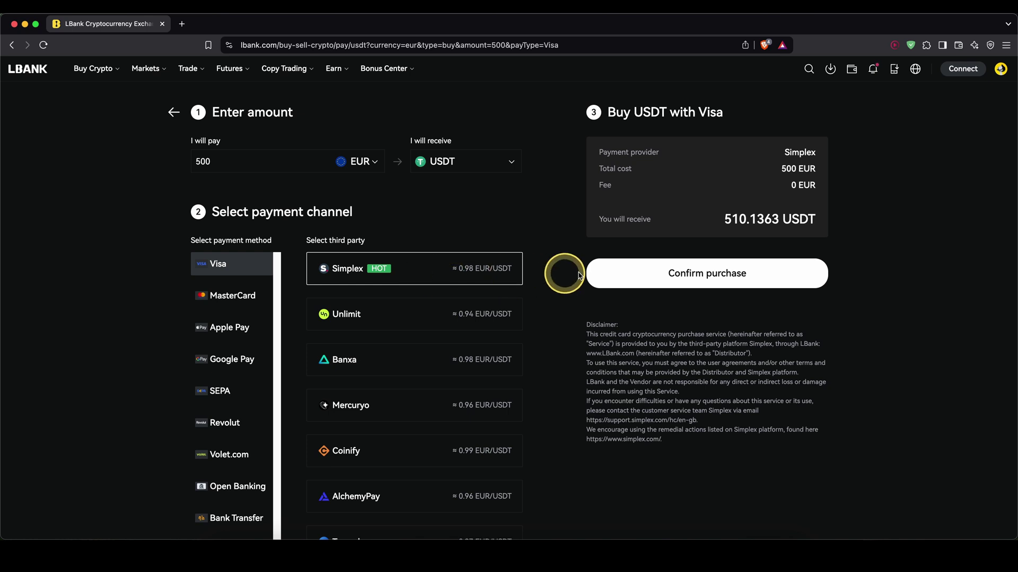
Step: Confirm the purchase, continue with credit/debit card in Simplex, then close the checkout tab
click(737, 280)
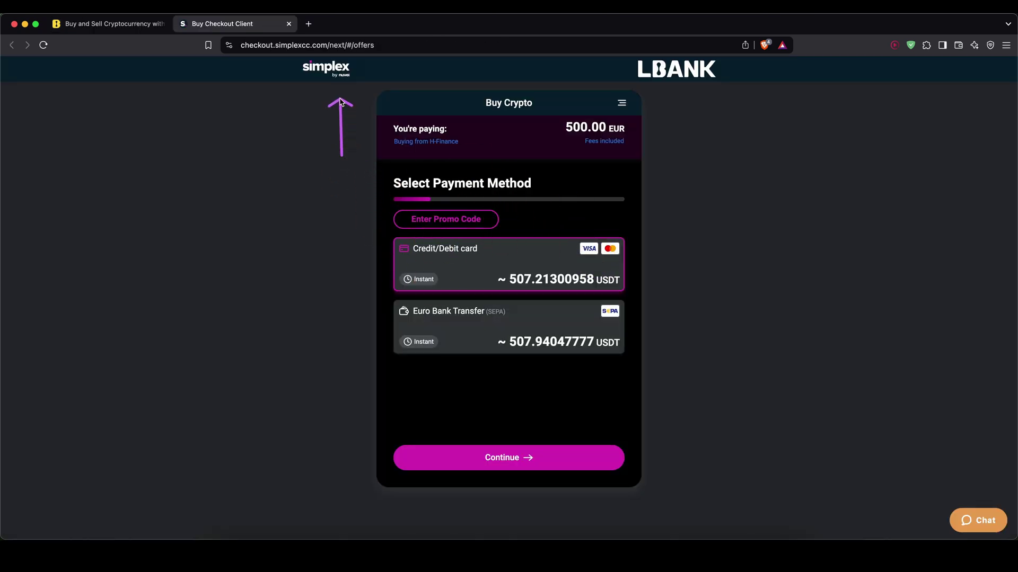
drag(694, 164, 690, 139)
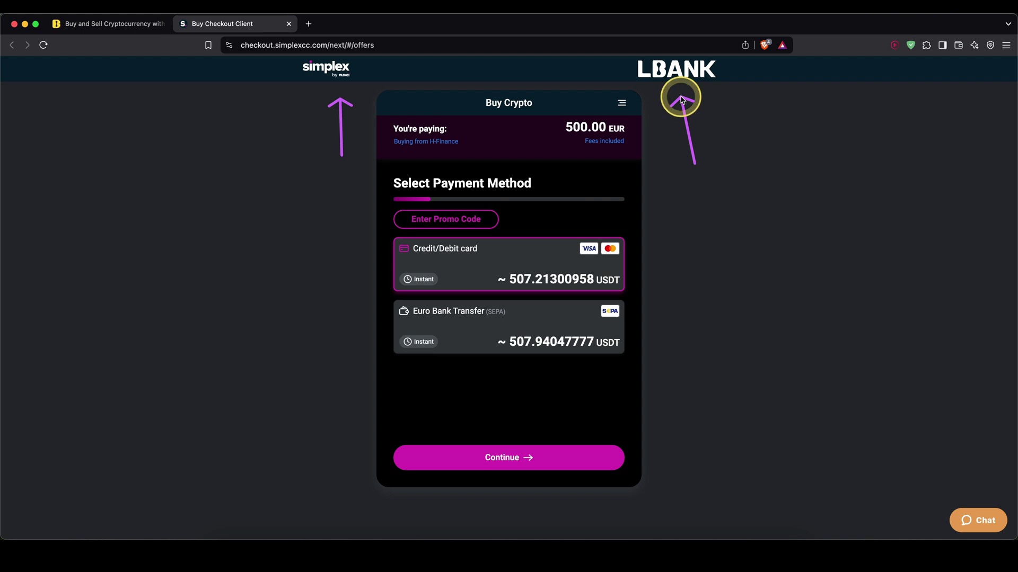
click(501, 456)
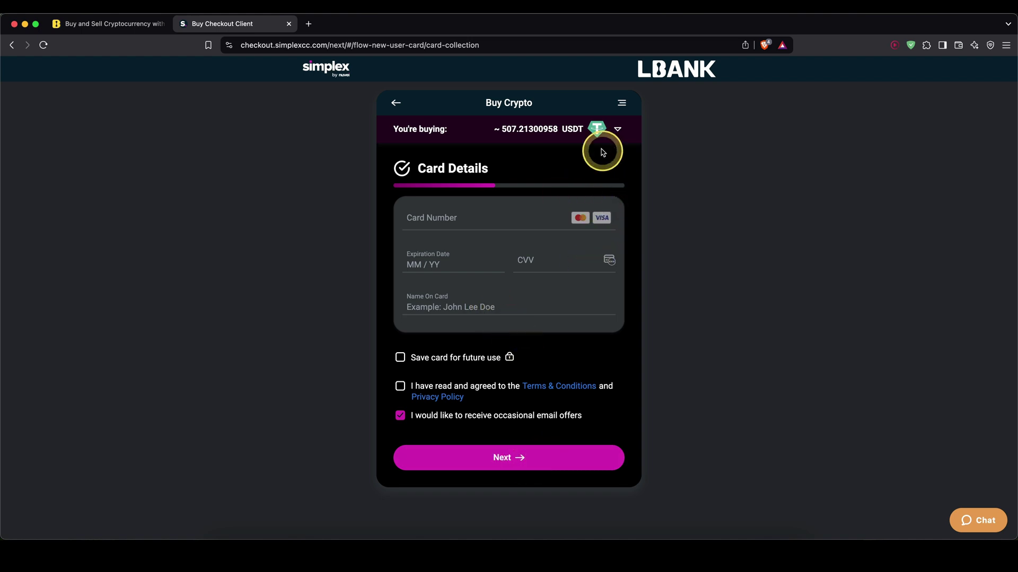
key(super+w)
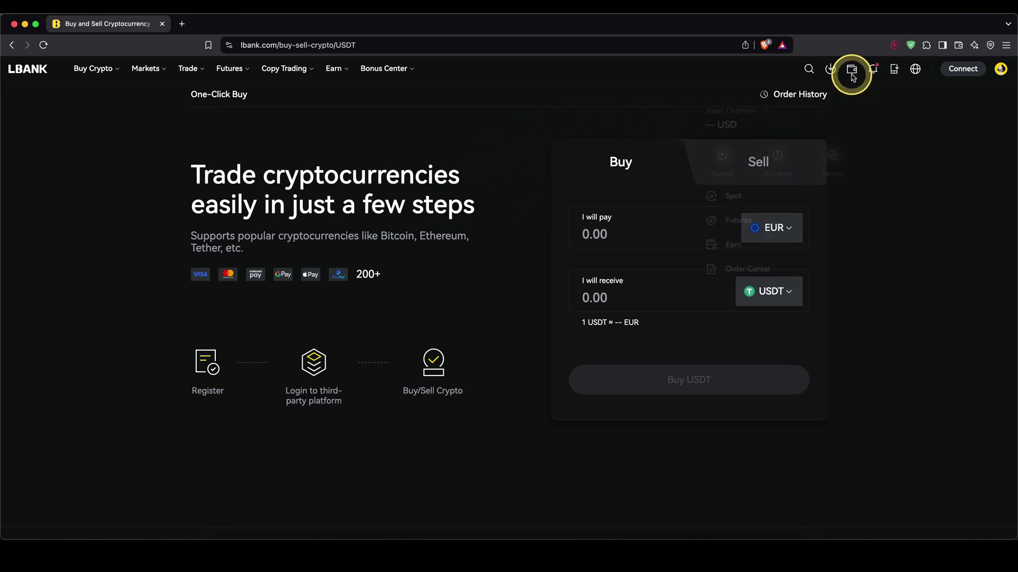
Step: Open the wallet Asset Overview showing 149.00871749 USDT in the Spot account
mouse_move(852, 71)
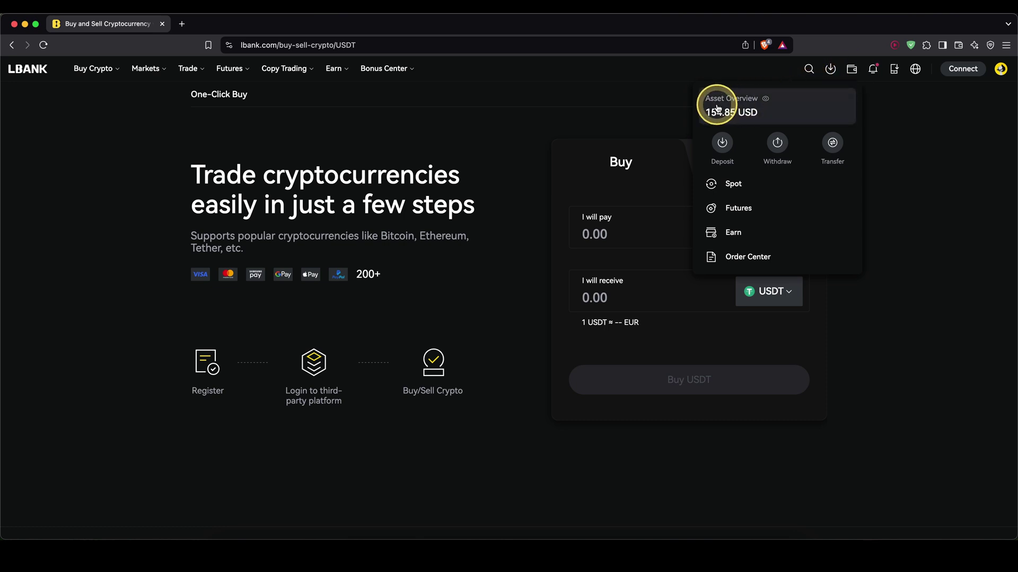
click(718, 108)
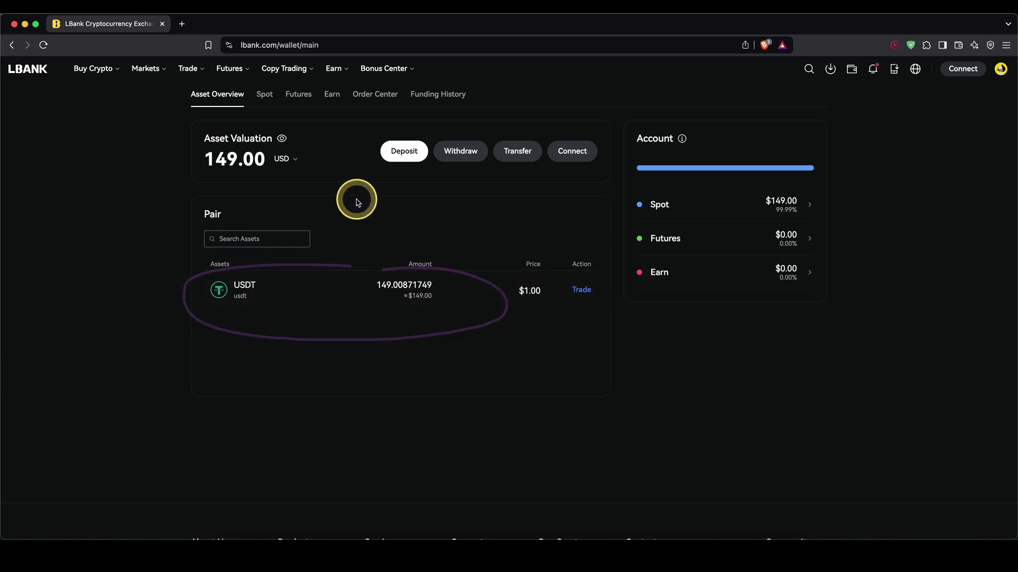
Step: Open Copy Trading from the top menu and list All Lead traders ranked over 30D
mouse_move(291, 75)
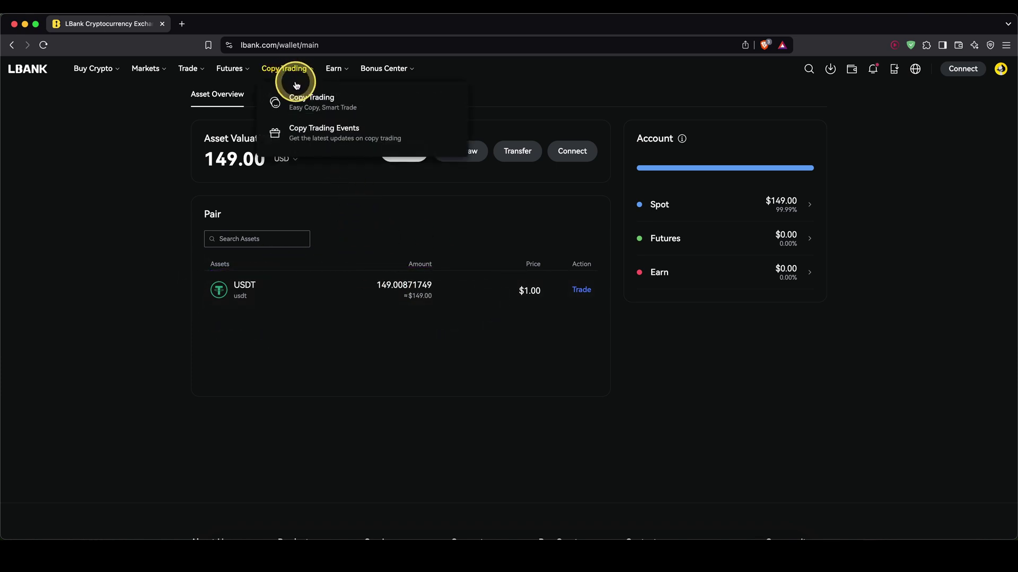
click(330, 111)
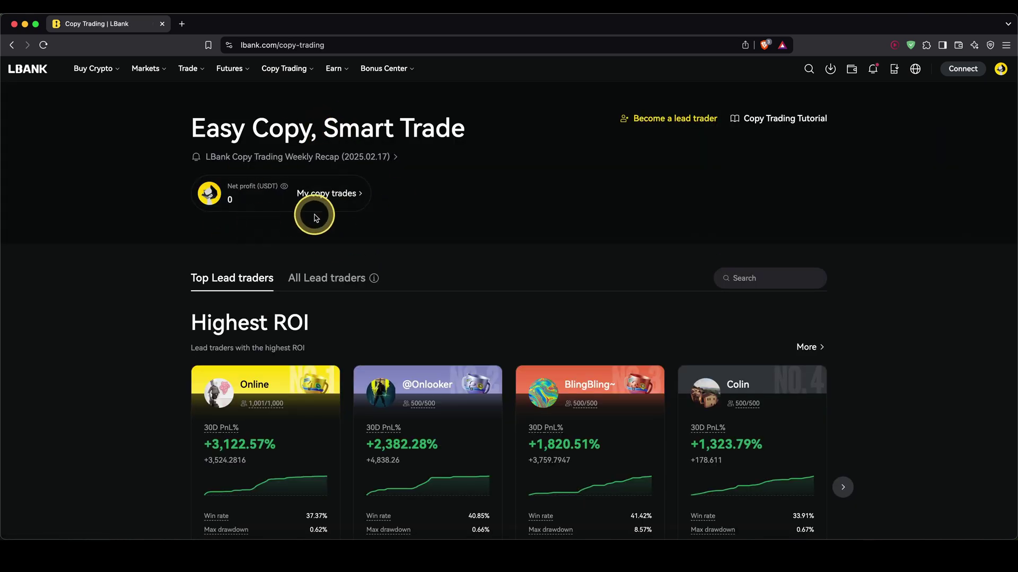
scroll(192, 216, down, 2)
scroll(192, 215, down, 3)
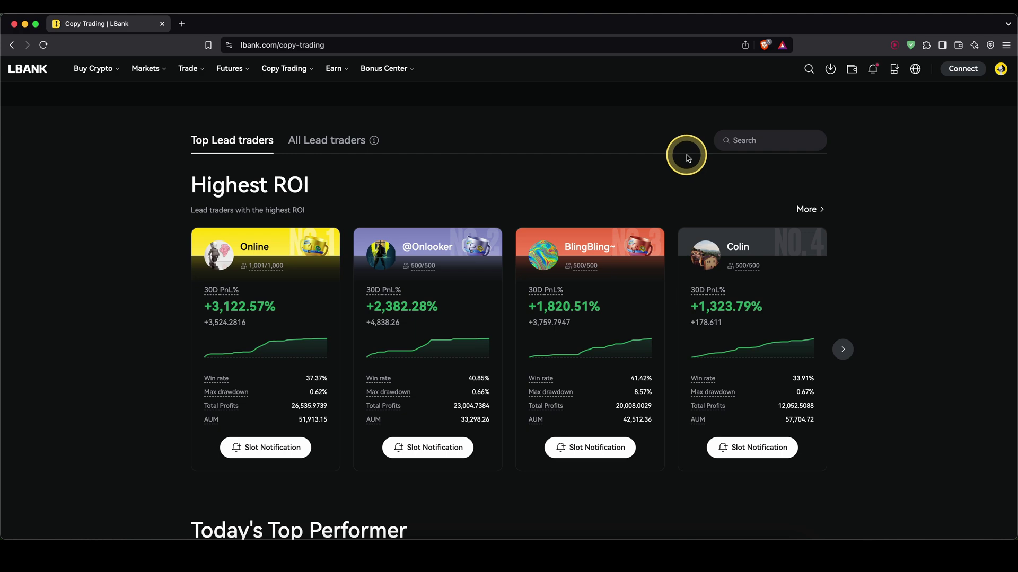
click(329, 140)
scroll(347, 202, down, 2)
scroll(346, 200, down, 10)
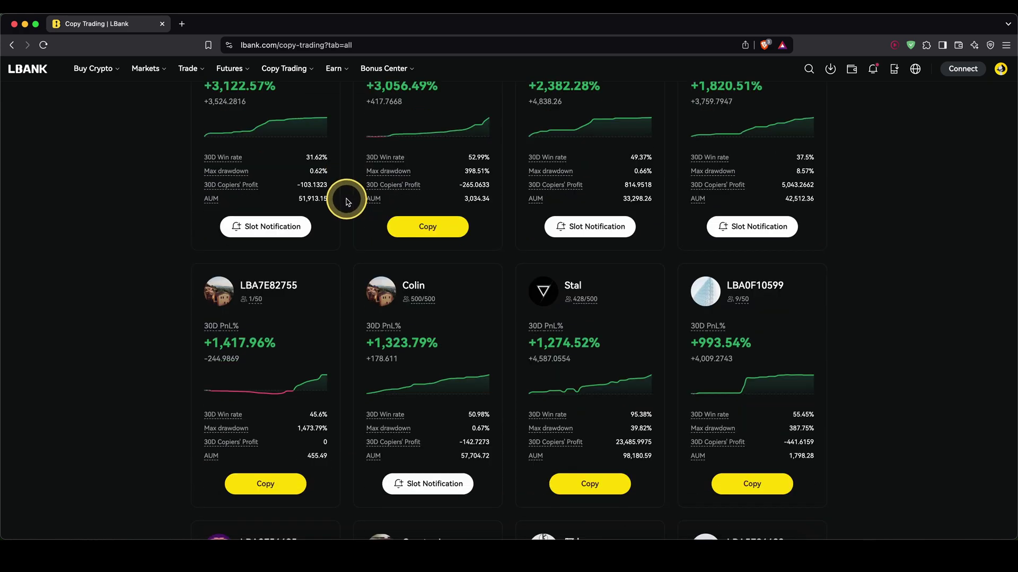
scroll(355, 201, up, 8)
scroll(358, 201, up, 5)
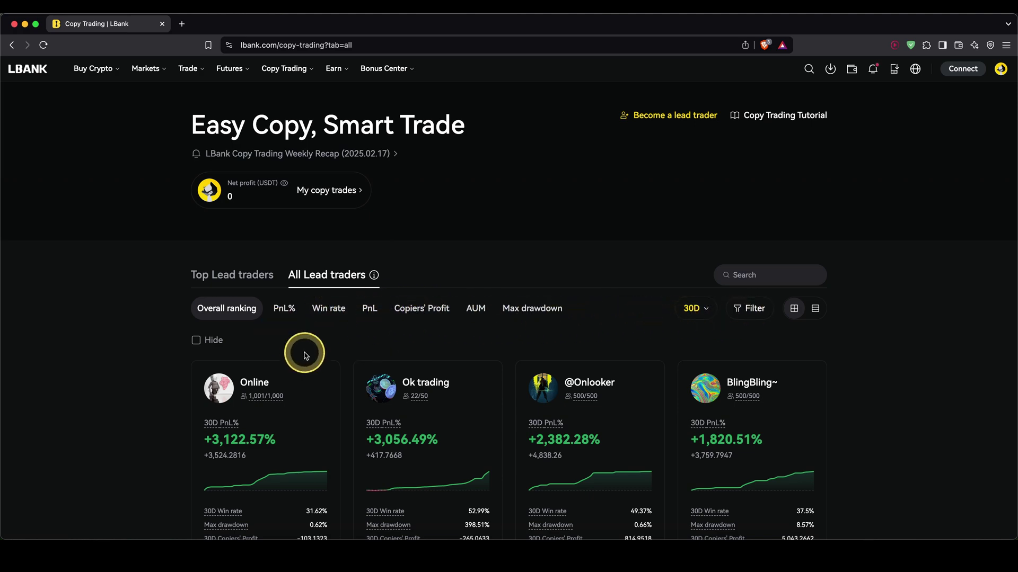
scroll(342, 339, down, 4)
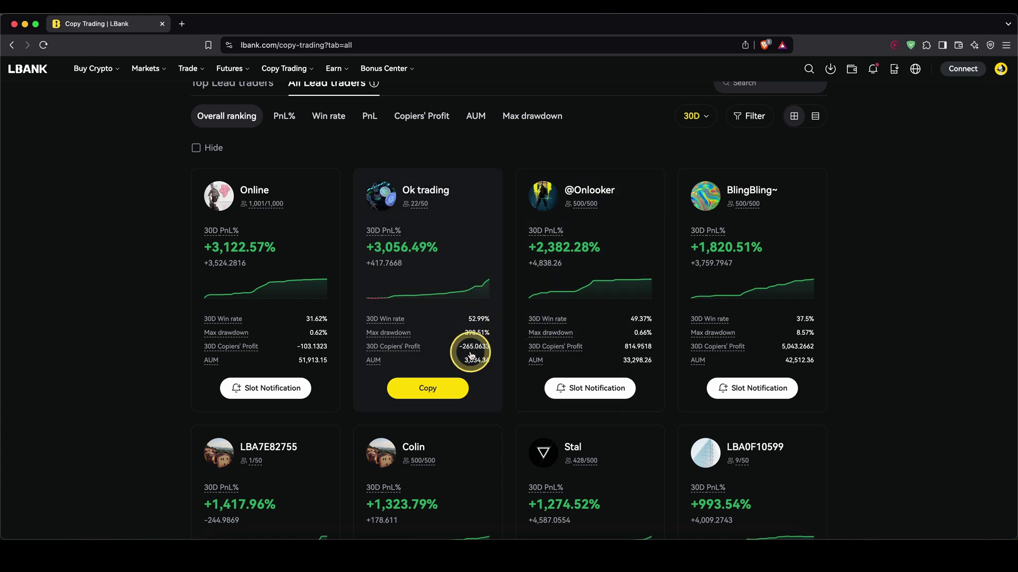
Step: Open Ok trading's trader details, review its stats, and view its Order History
click(420, 196)
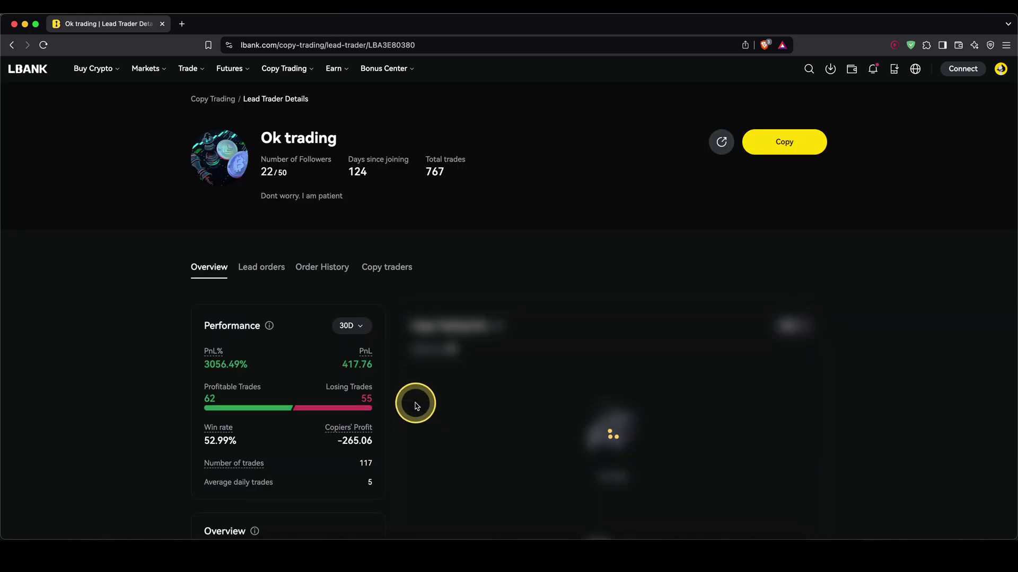
scroll(416, 405, down, 1)
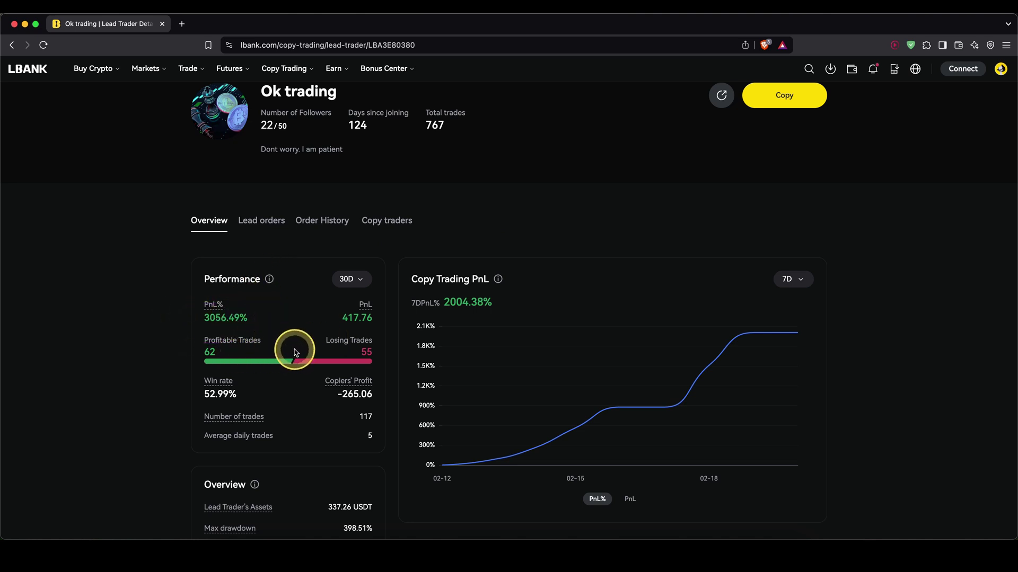
scroll(236, 356, down, 1)
scroll(249, 354, down, 4)
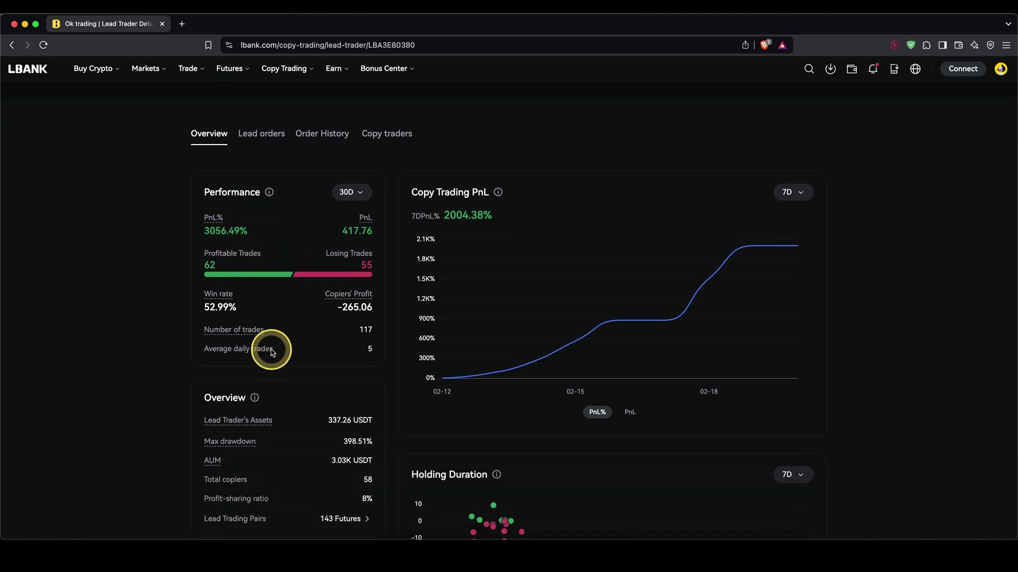
scroll(278, 350, down, 20)
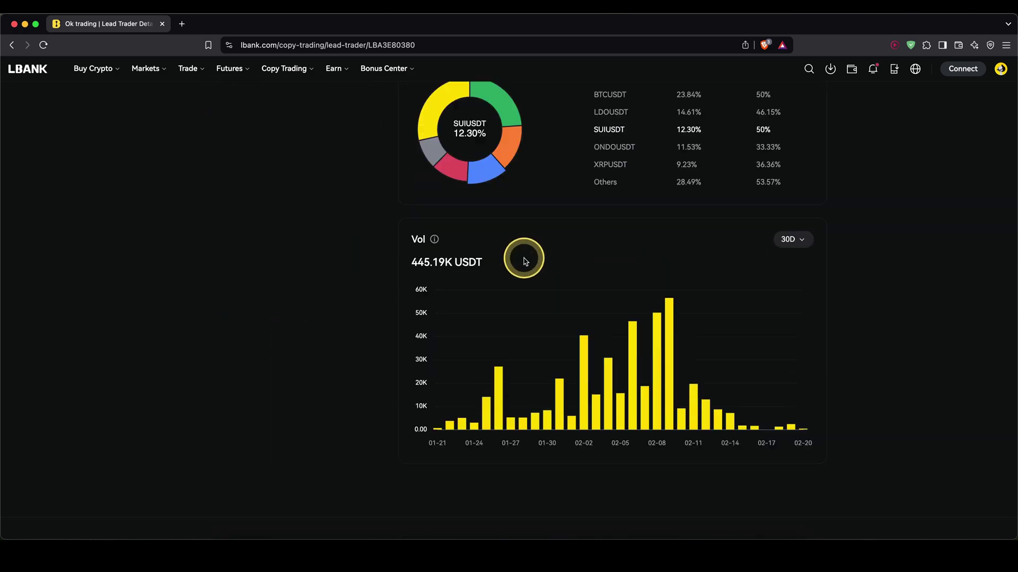
scroll(414, 345, down, 1)
scroll(392, 324, up, 15)
click(324, 267)
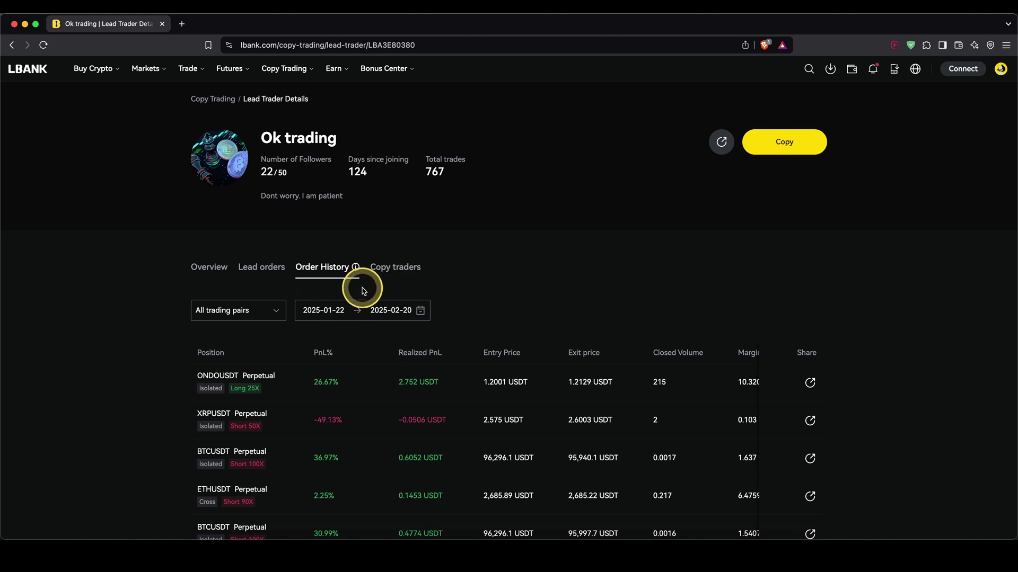
Step: Transfer the full 149 USDT from Spot to Futures to fund copying Ok trading
click(802, 147)
click(385, 301)
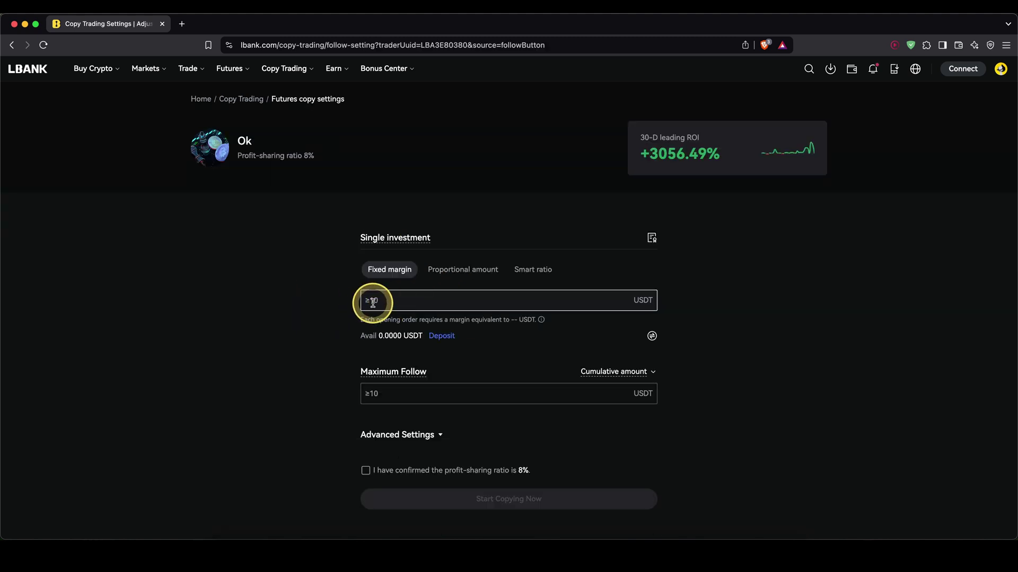
click(380, 335)
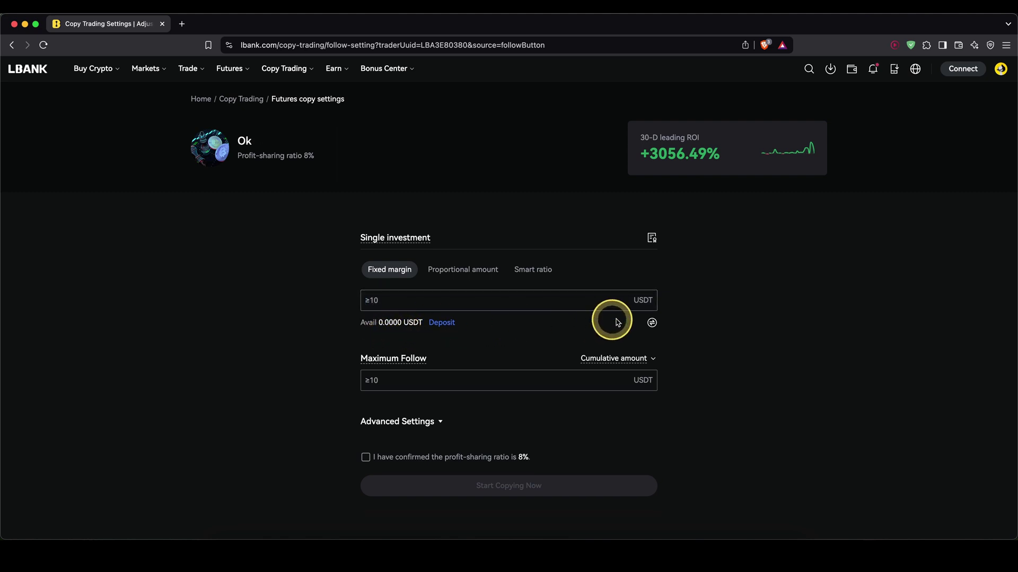
click(650, 324)
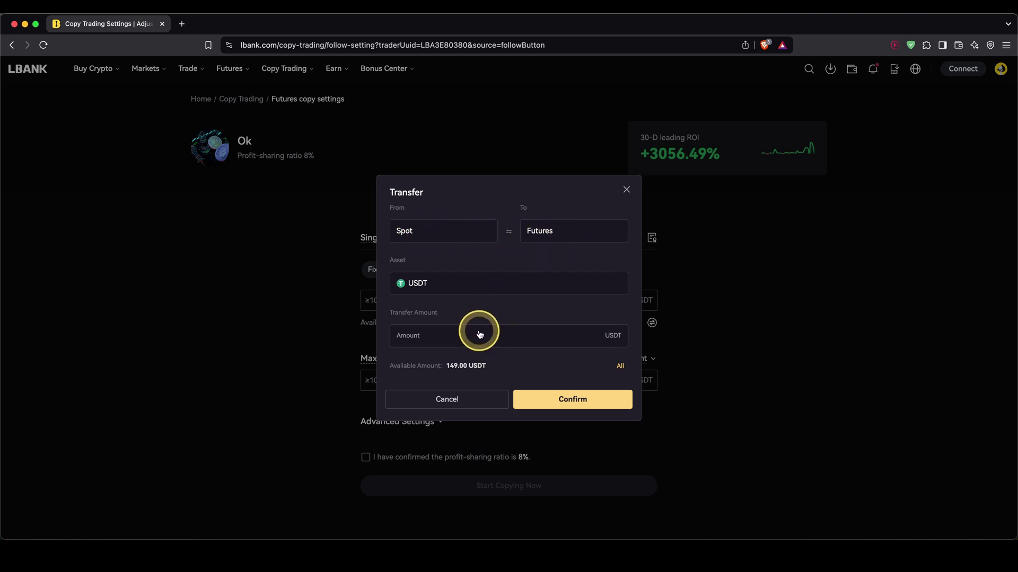
click(619, 366)
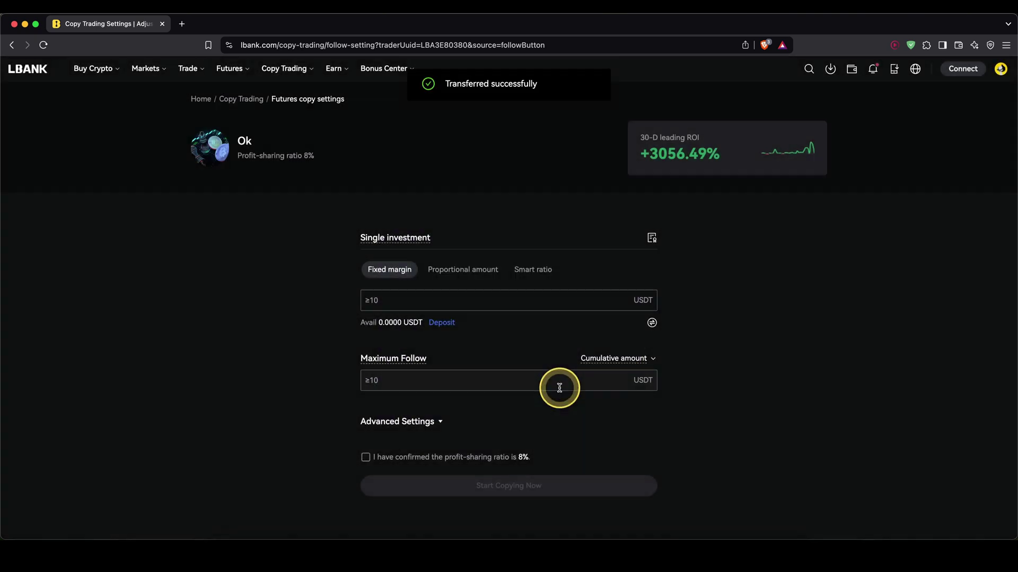
click(381, 321)
drag(418, 322, 370, 319)
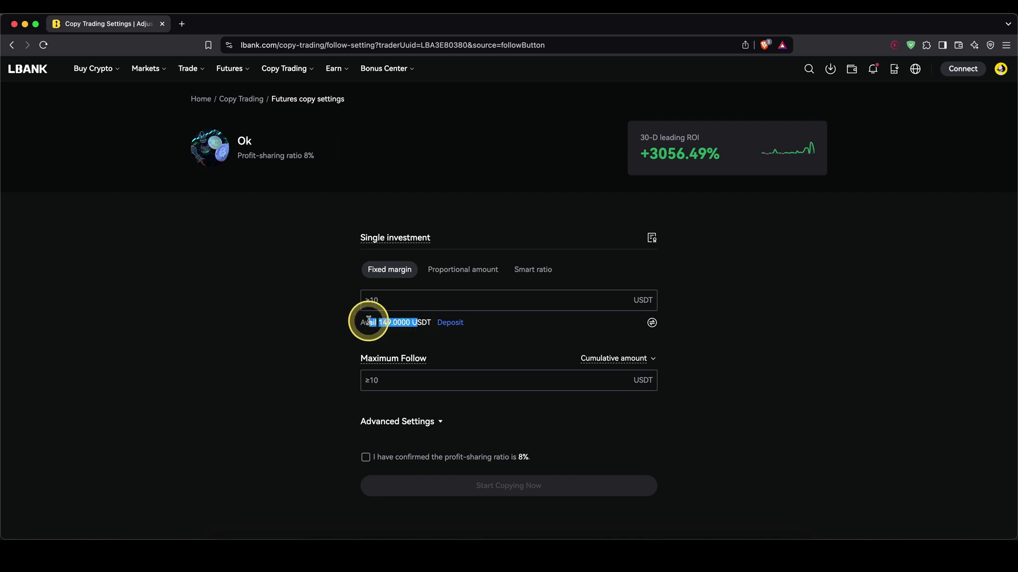
Step: Enter 100 USDT as both the fixed margin and the maximum follow amount
click(387, 300)
text(100)
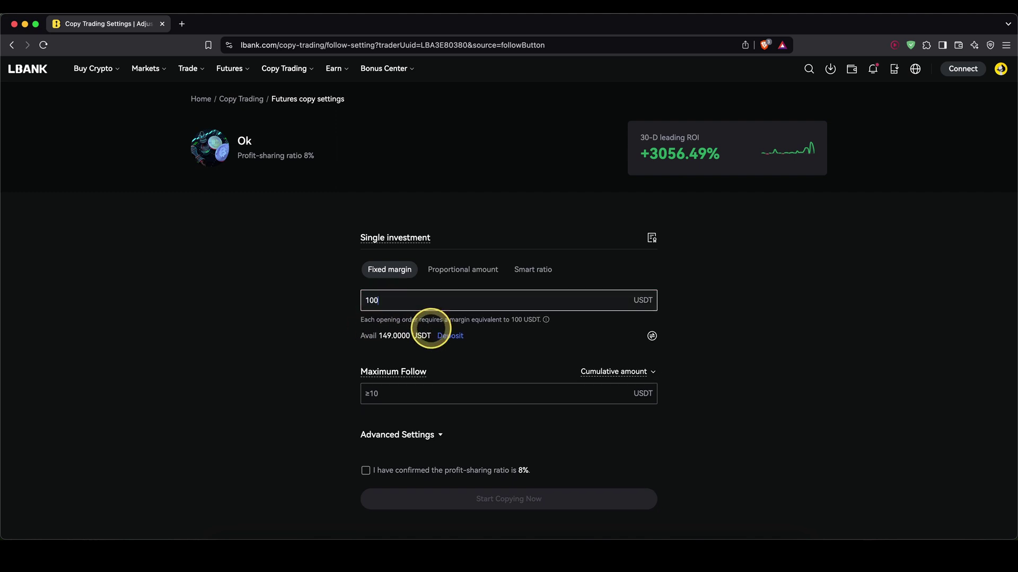
click(419, 399)
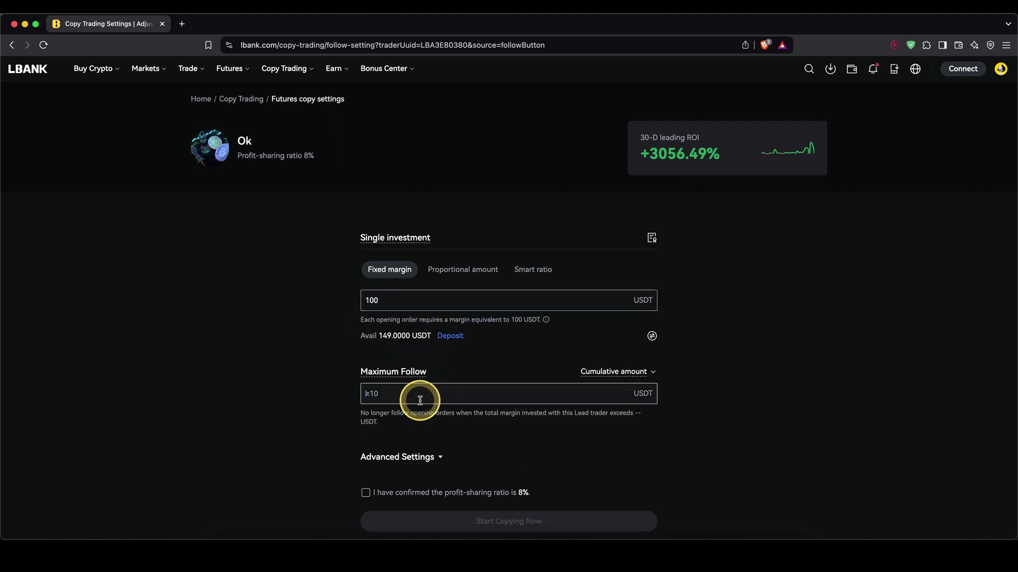
text(100)
click(307, 336)
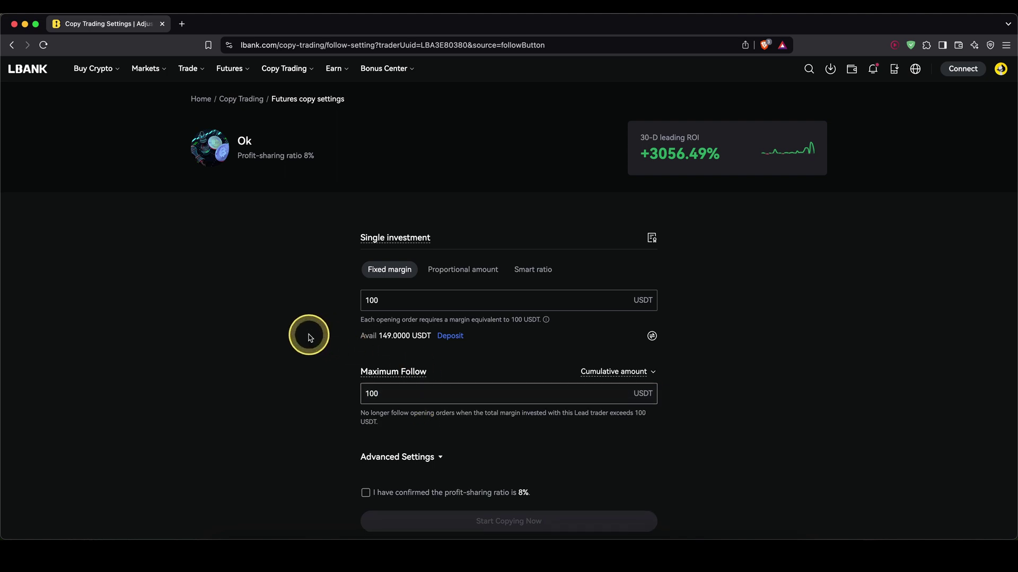
Step: Expand and review the advanced copy settings, then collapse them
scroll(315, 337, down, 1)
click(413, 420)
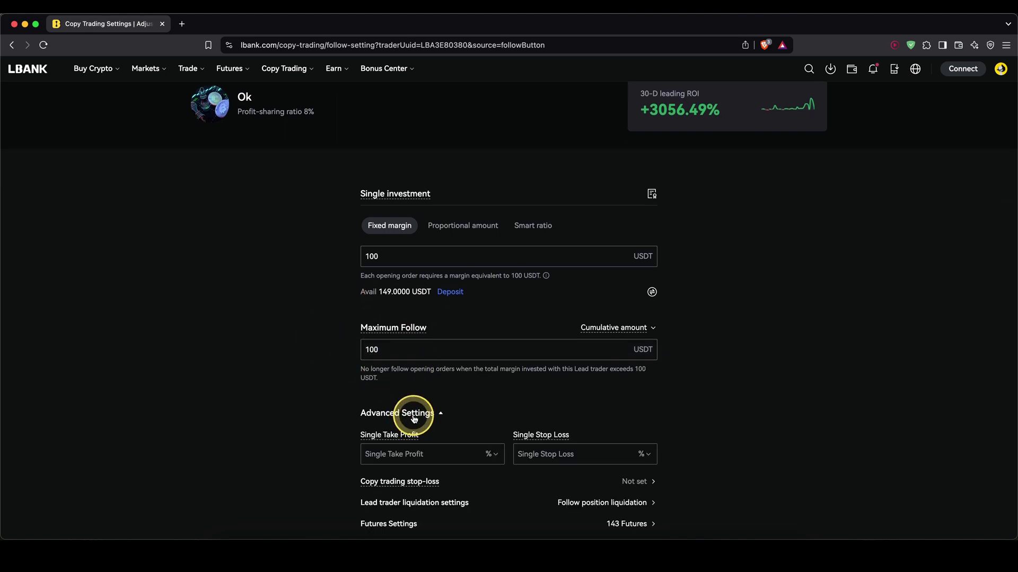
click(414, 418)
scroll(392, 393, down, 1)
click(412, 402)
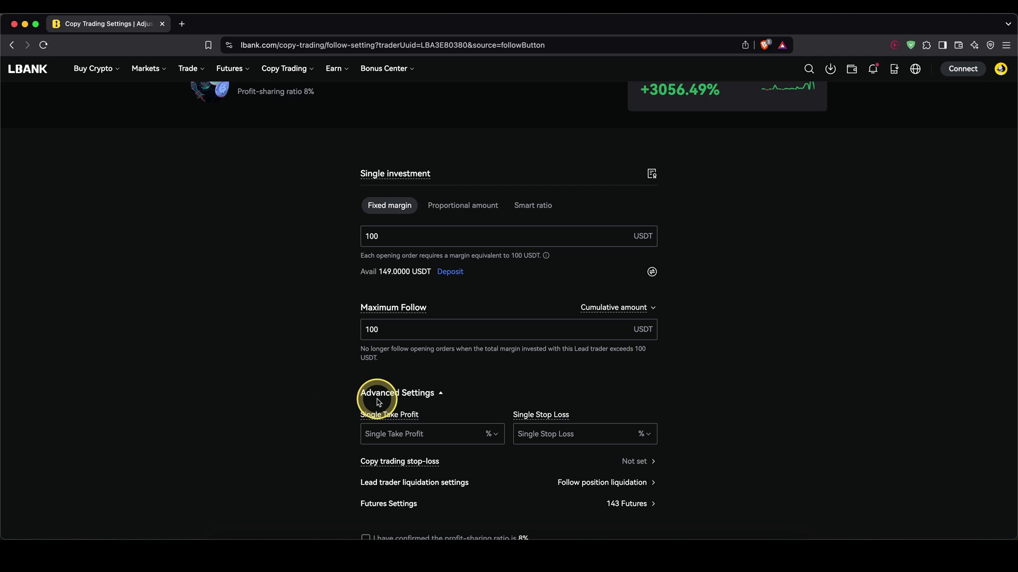
scroll(508, 419, down, 1)
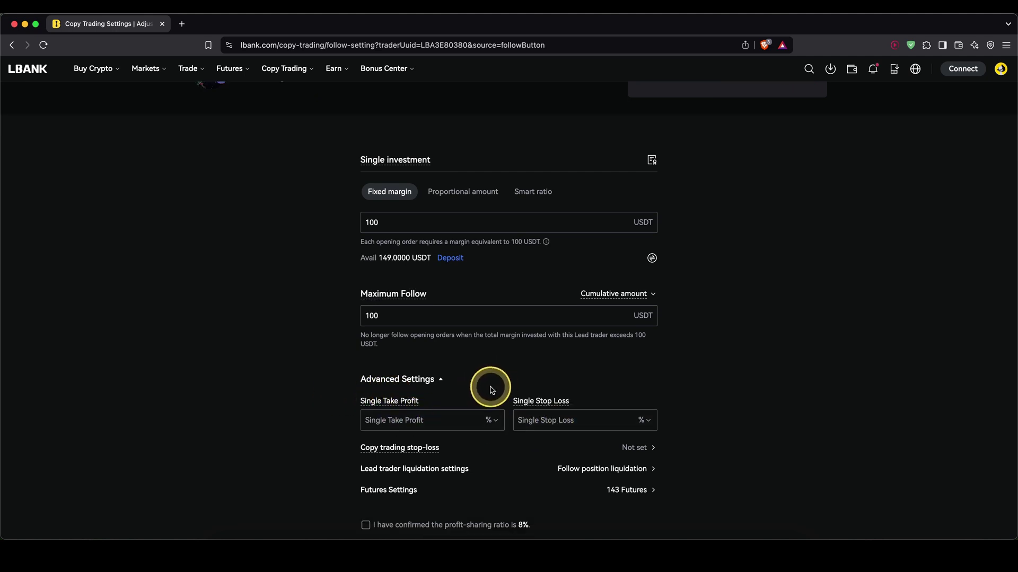
scroll(507, 418, down, 2)
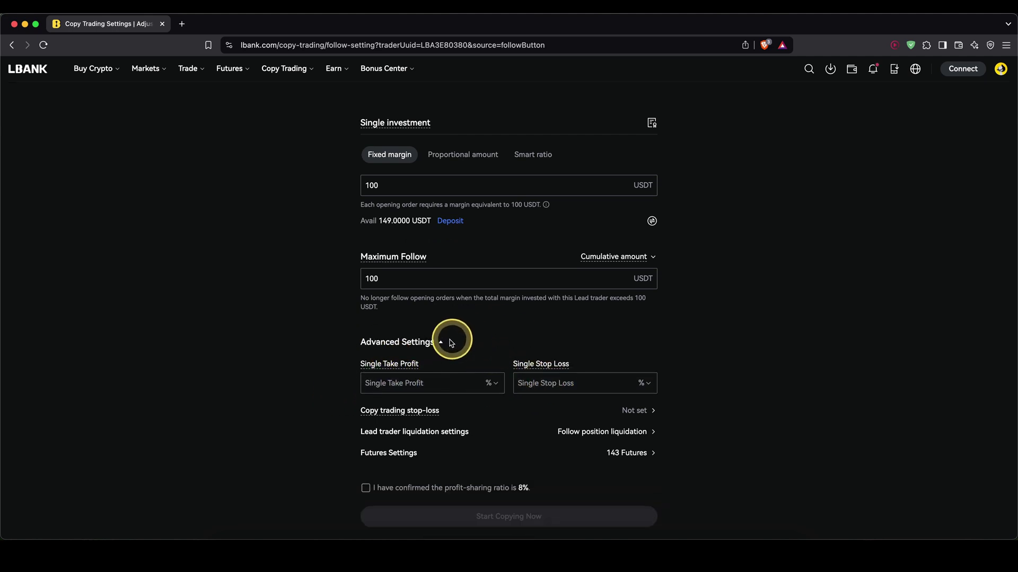
click(433, 343)
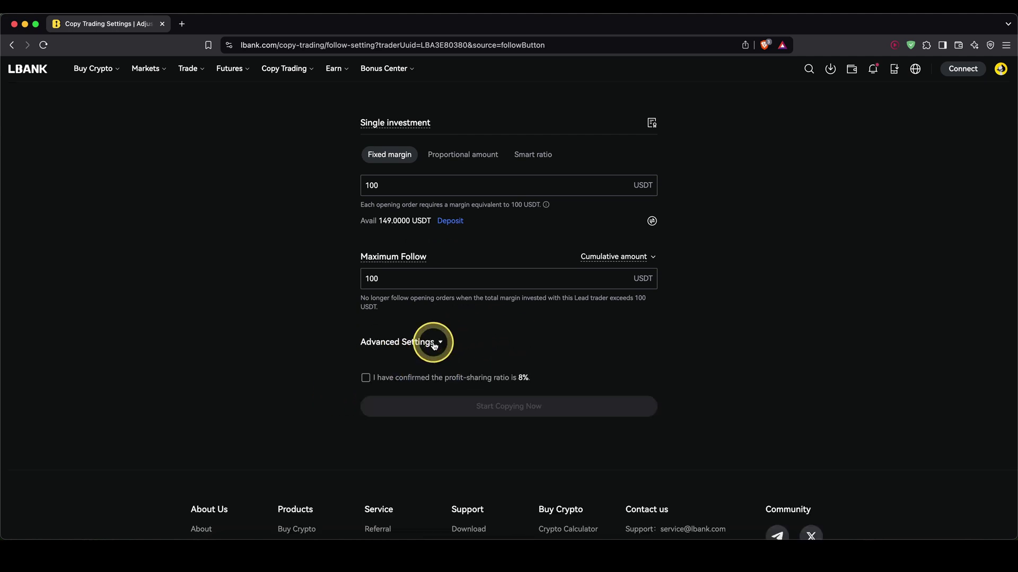
Step: Accept the 8% profit-sharing ratio and confirm starting the copy trade
click(366, 378)
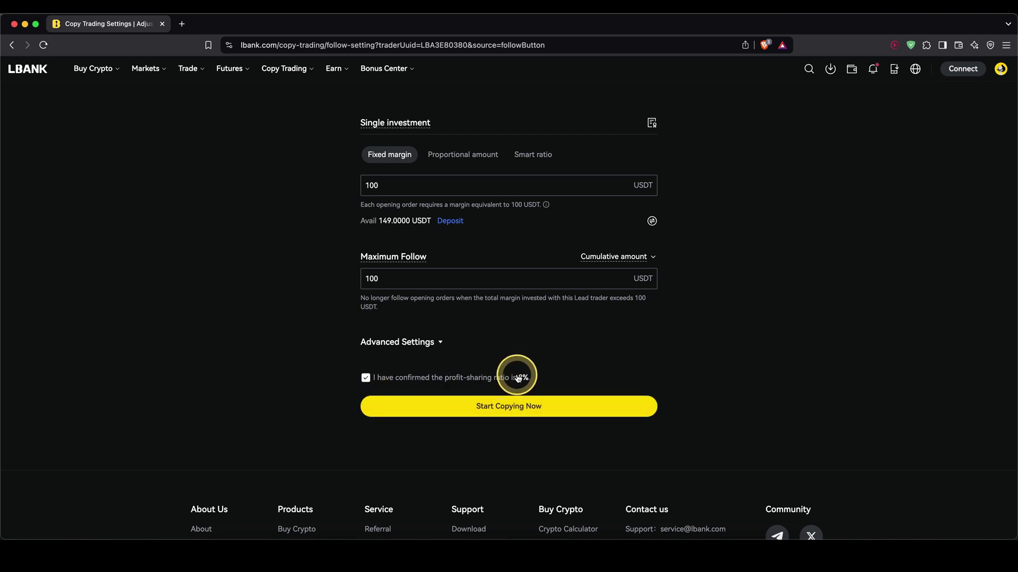
drag(518, 378, 531, 376)
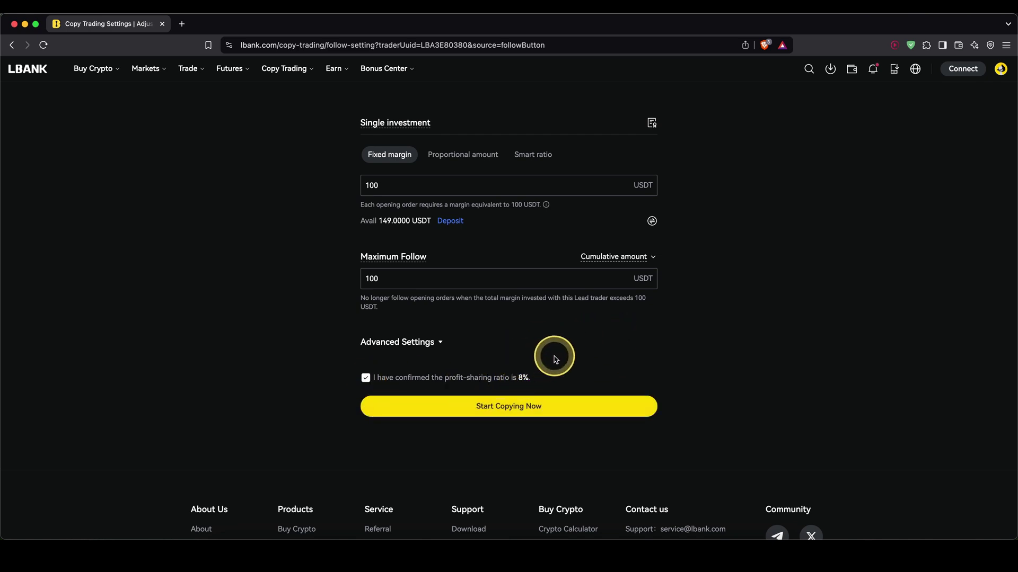
click(536, 414)
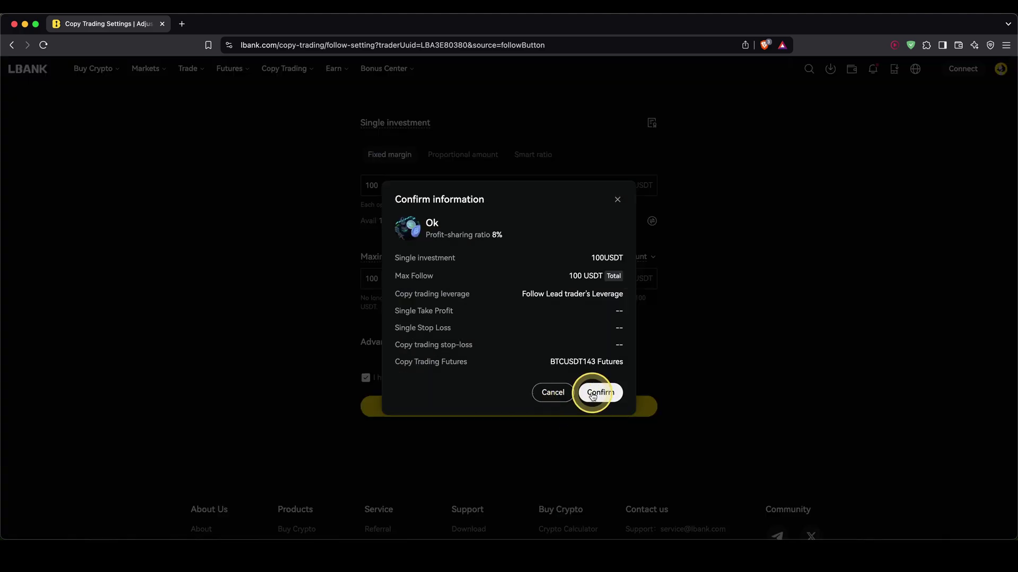
click(593, 396)
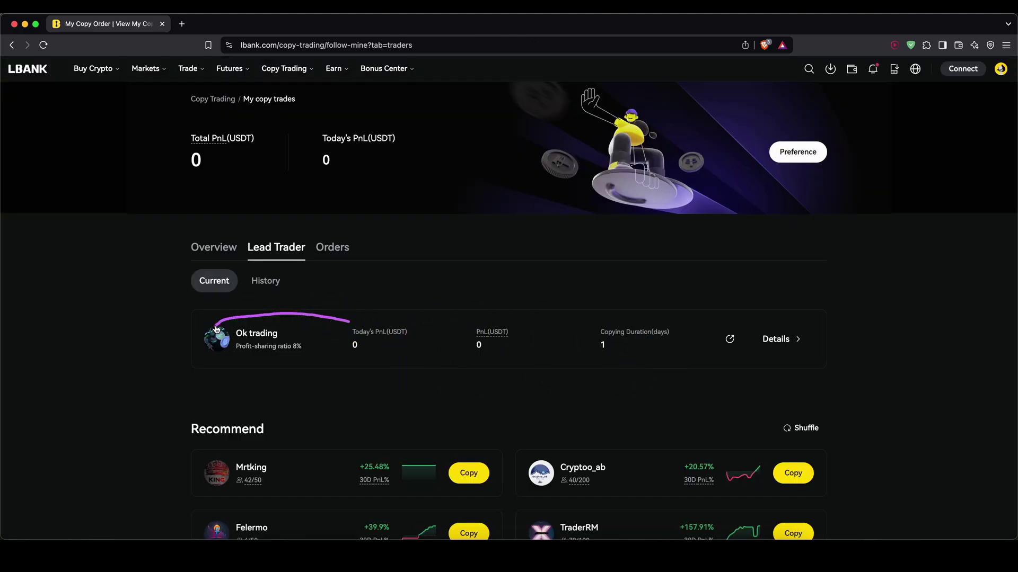
Step: Review the copy-trading history and the followed trader's copy settings
click(273, 289)
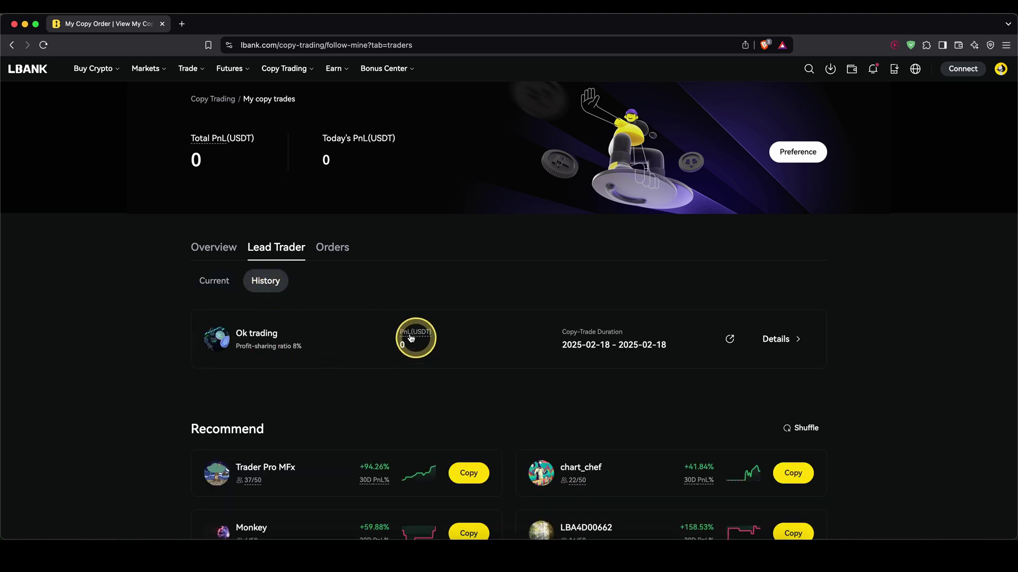
click(213, 287)
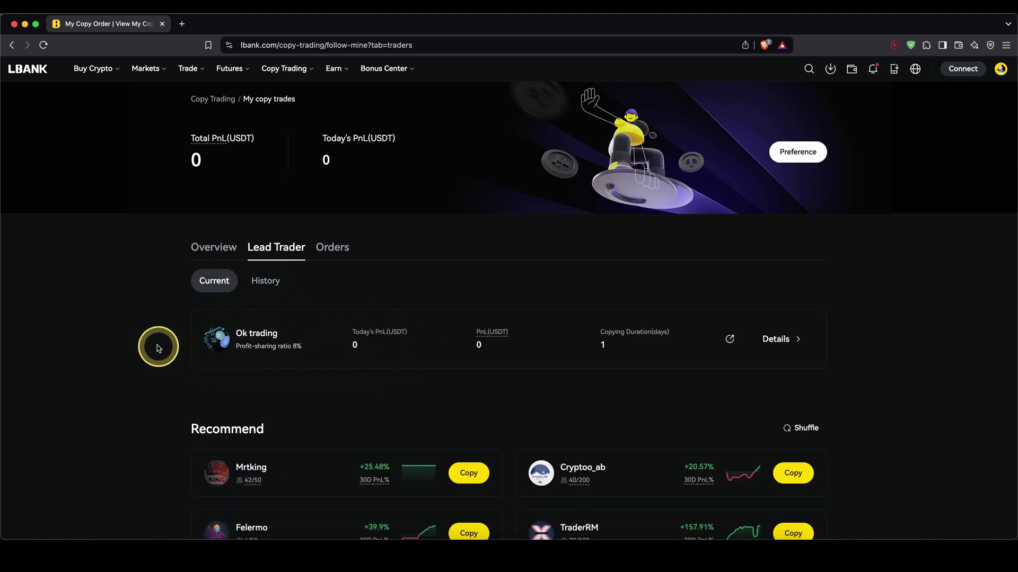
scroll(159, 393, down, 1)
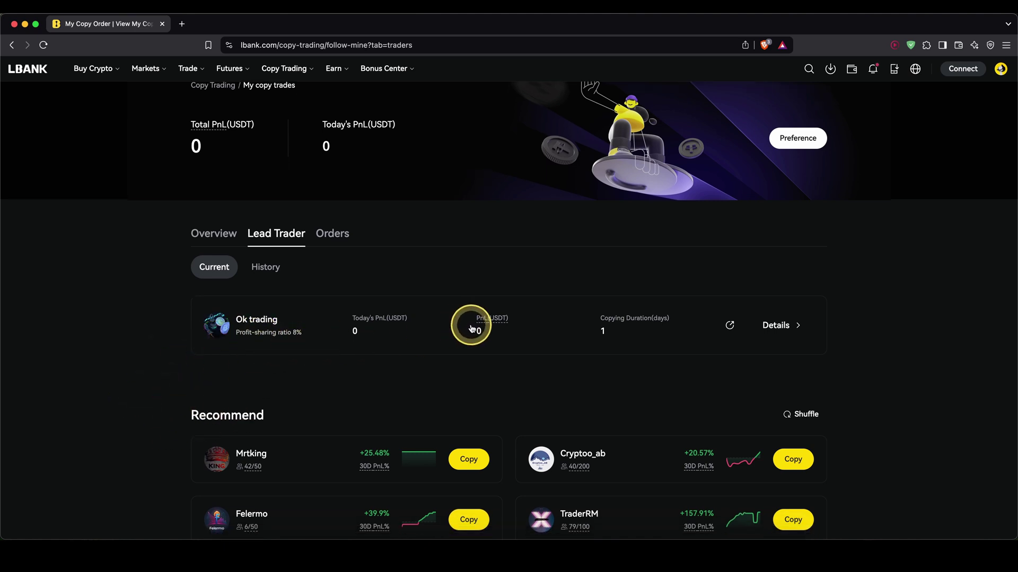
click(790, 329)
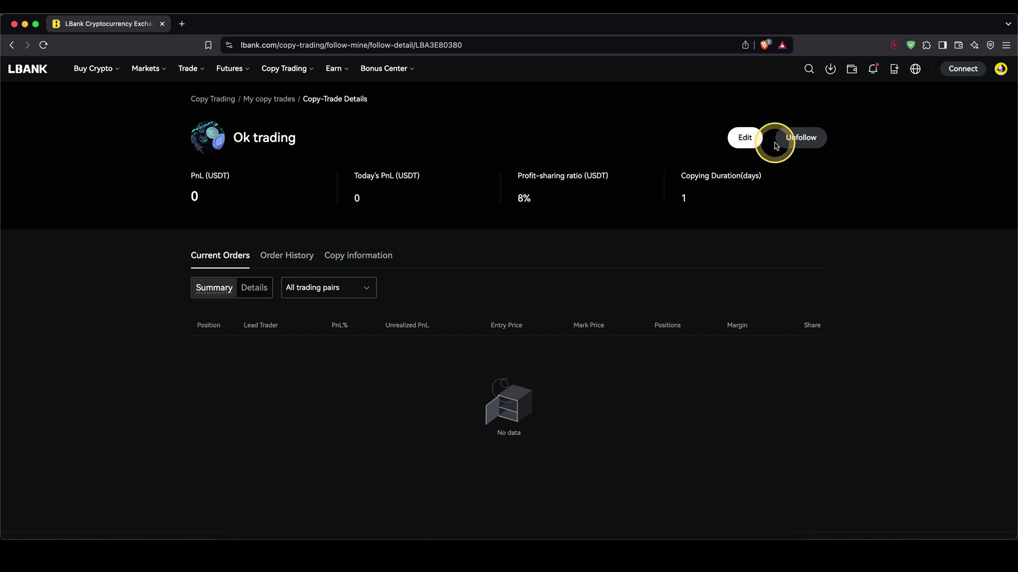
click(745, 138)
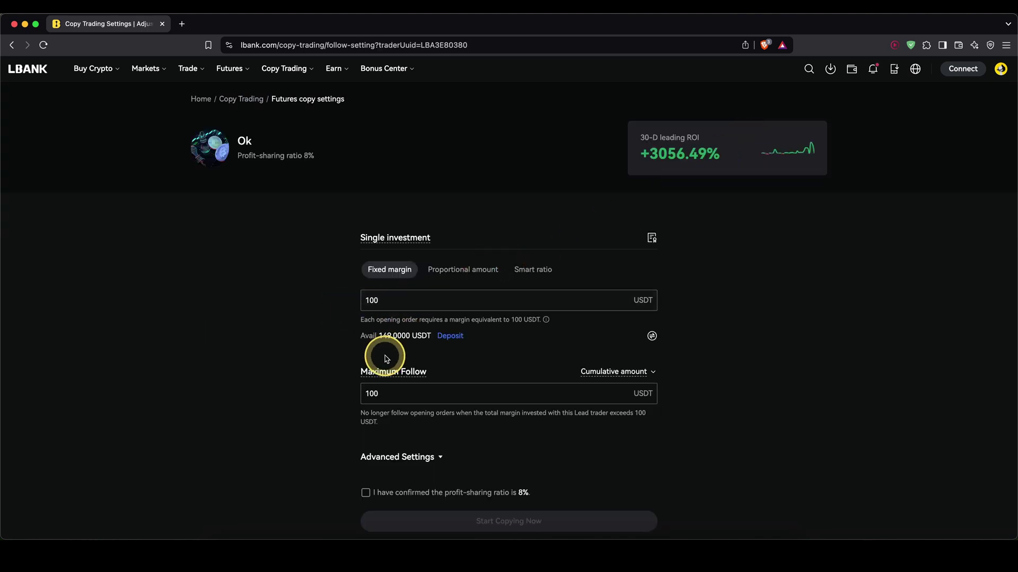
scroll(392, 376, down, 2)
click(402, 396)
scroll(348, 375, up, 2)
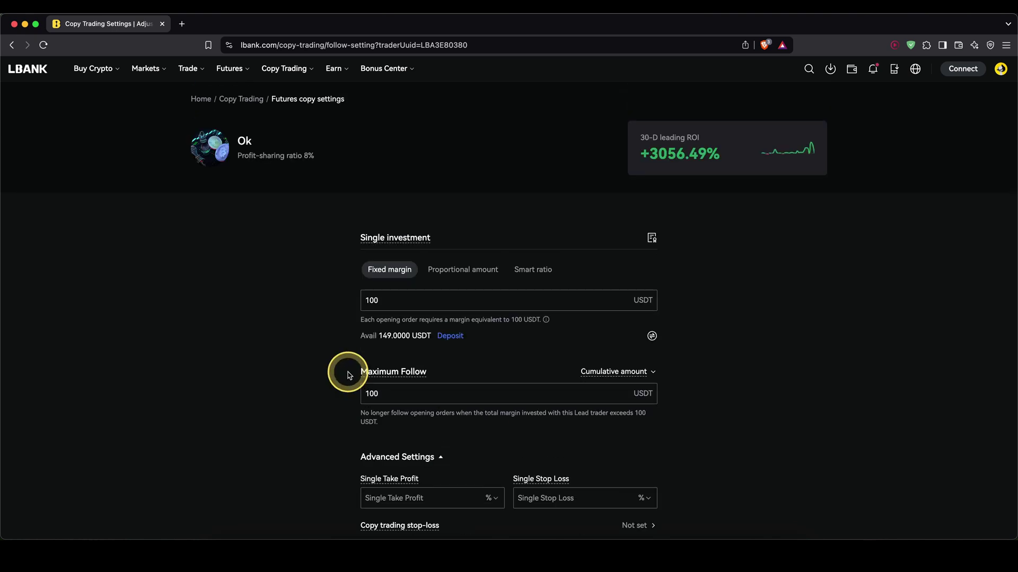
Step: Unfollow Ok trading from its details under My copy trades > Lead Trader, confirming the dialog
click(228, 99)
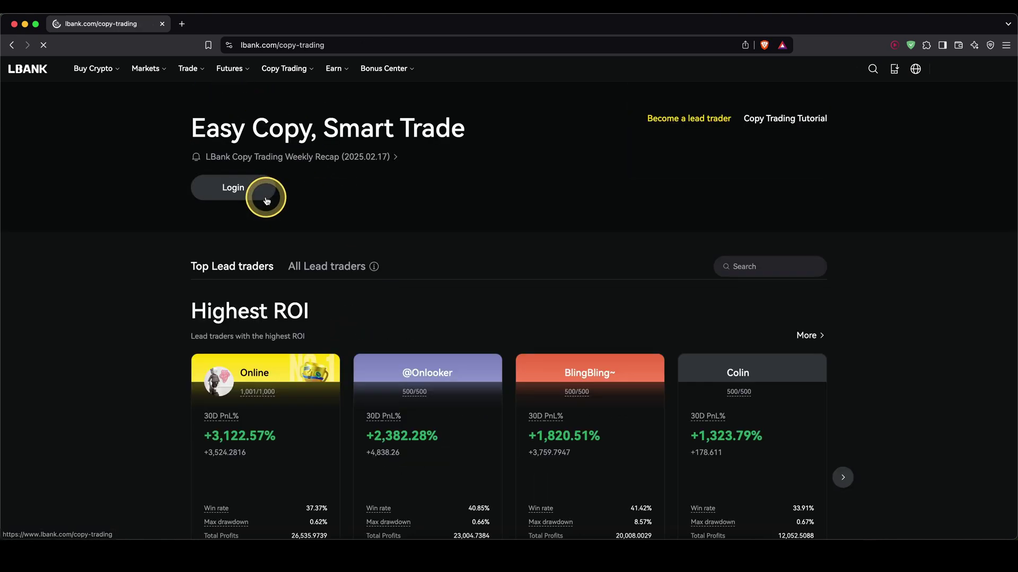
click(347, 194)
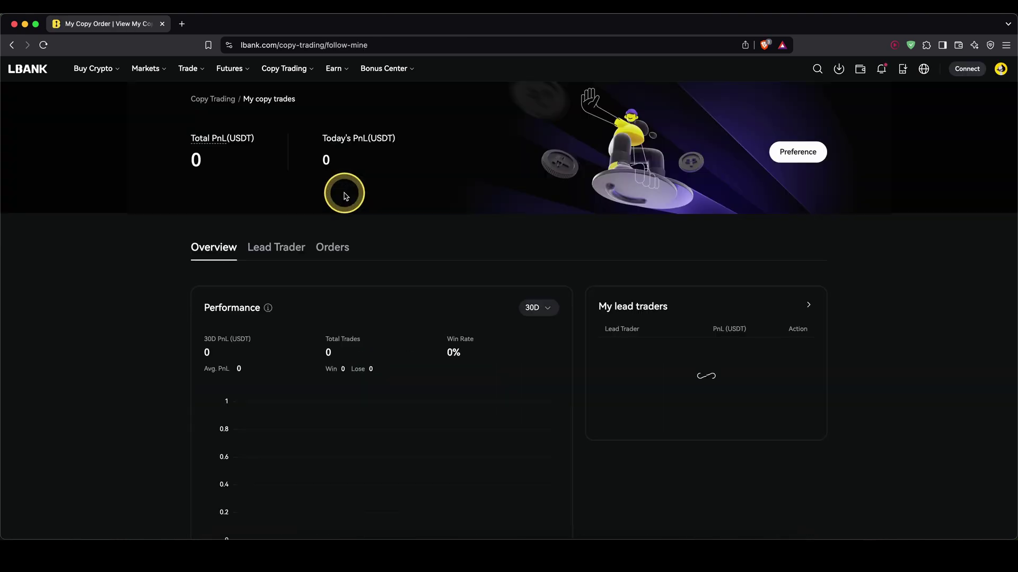
click(278, 253)
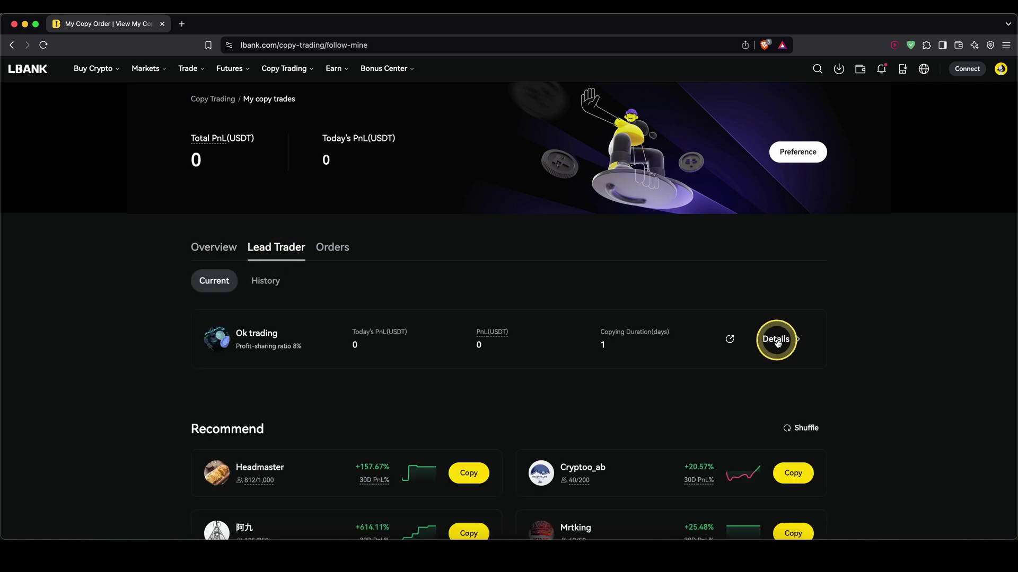
click(777, 341)
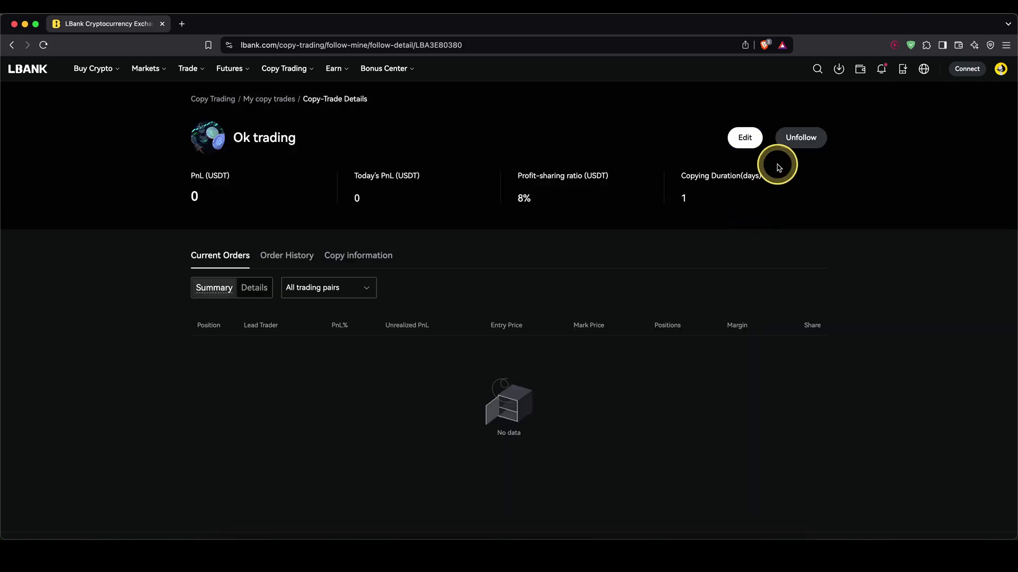
click(805, 138)
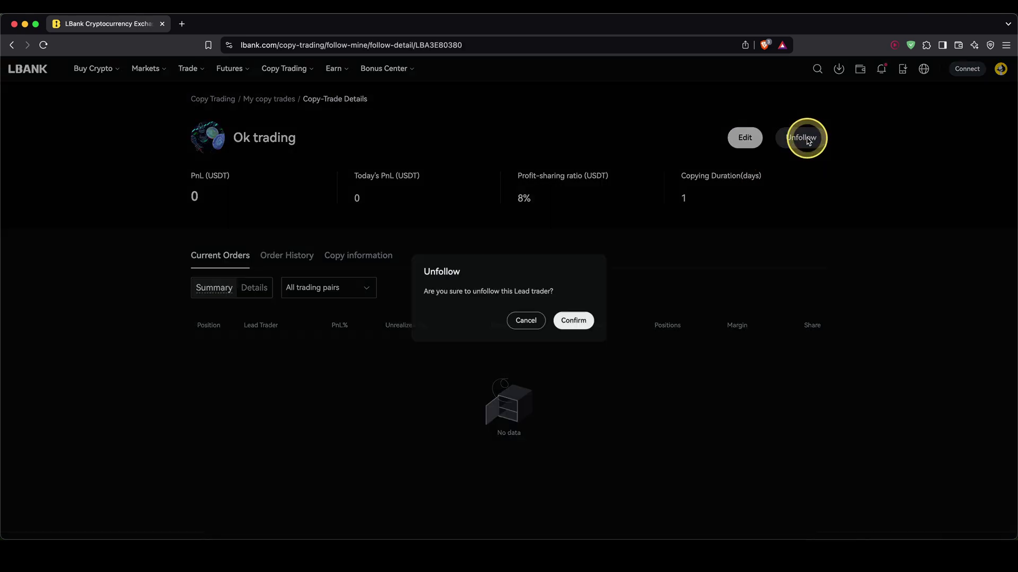
click(583, 323)
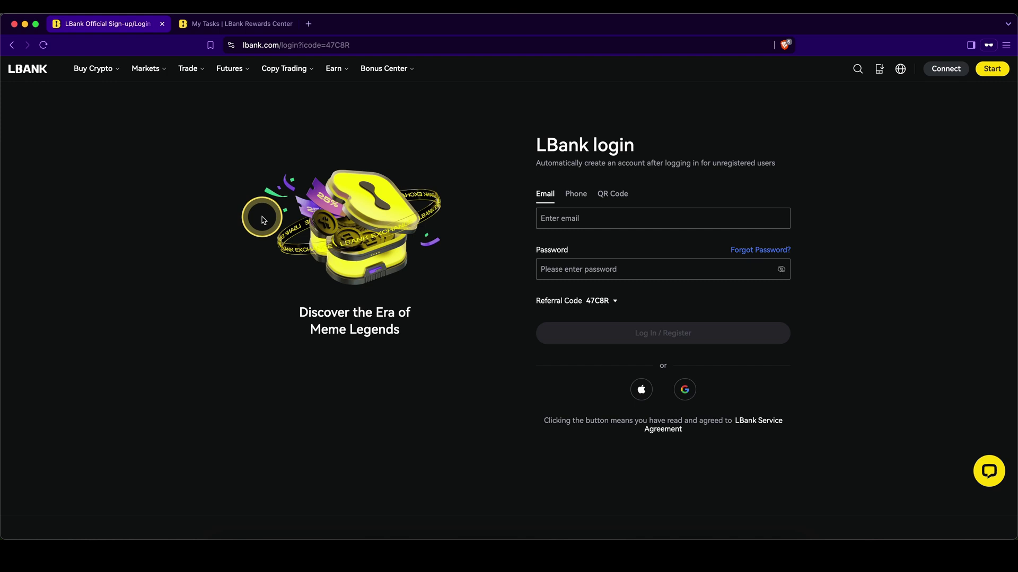
Step: Switch to the My Tasks tab showing the up-to-6,000 USDT newcomer bonus
drag(173, 175, 157, 490)
key(ctrl+Tab)
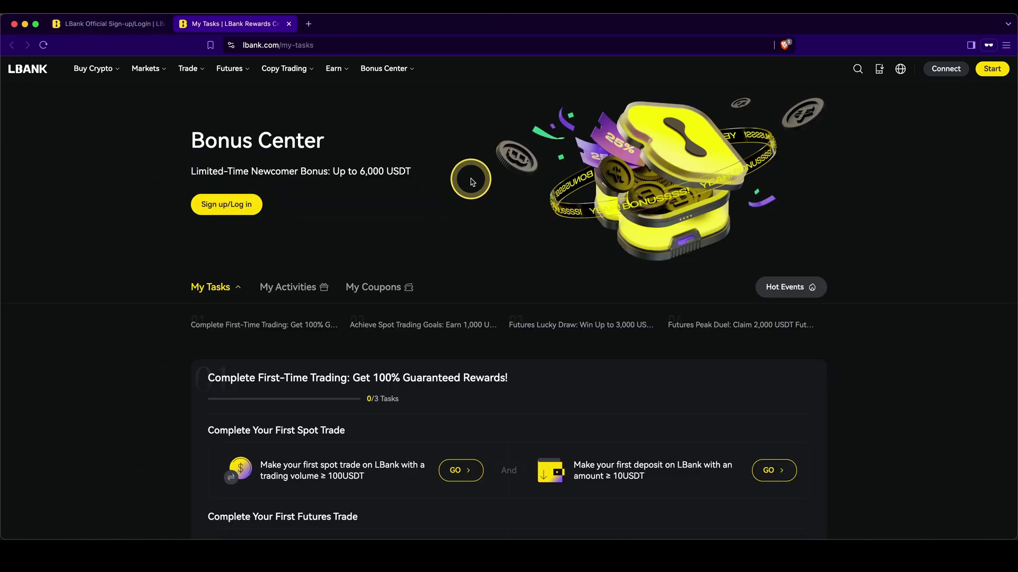
mouse_move(400, 156)
mouse_down()
mouse_move(326, 170)
mouse_move(456, 188)
mouse_move(396, 153)
mouse_up()
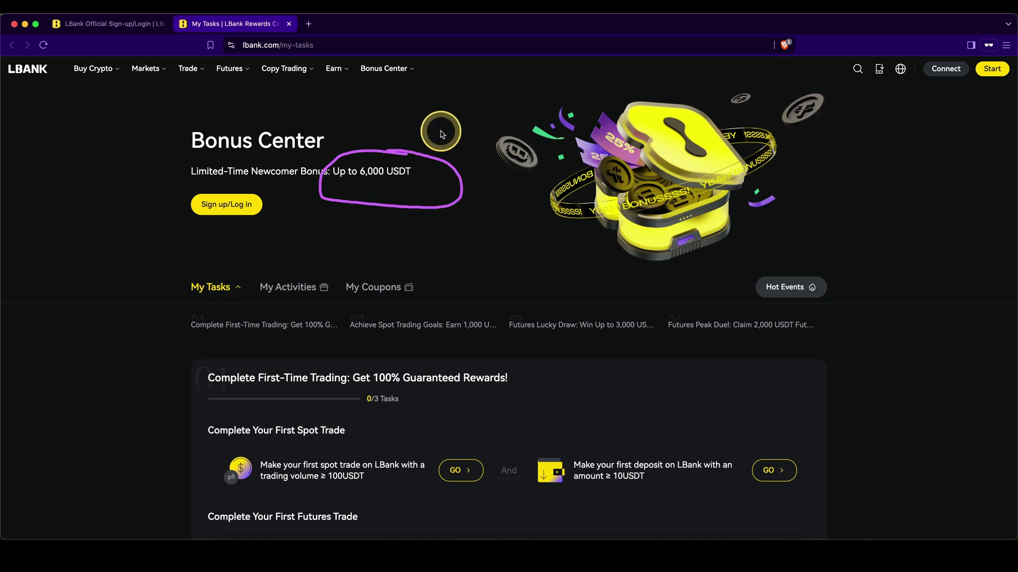